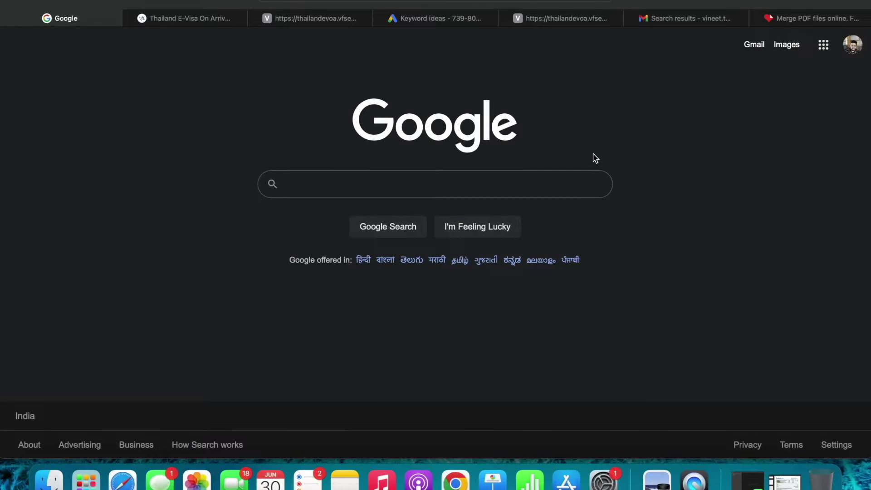
Search Google for 'thailand e voa'
left_click(488, 187)
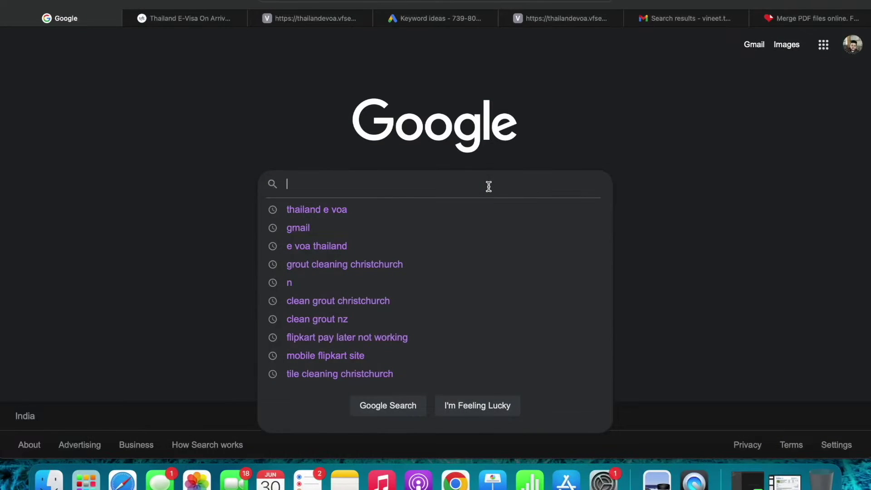
type("thailan")
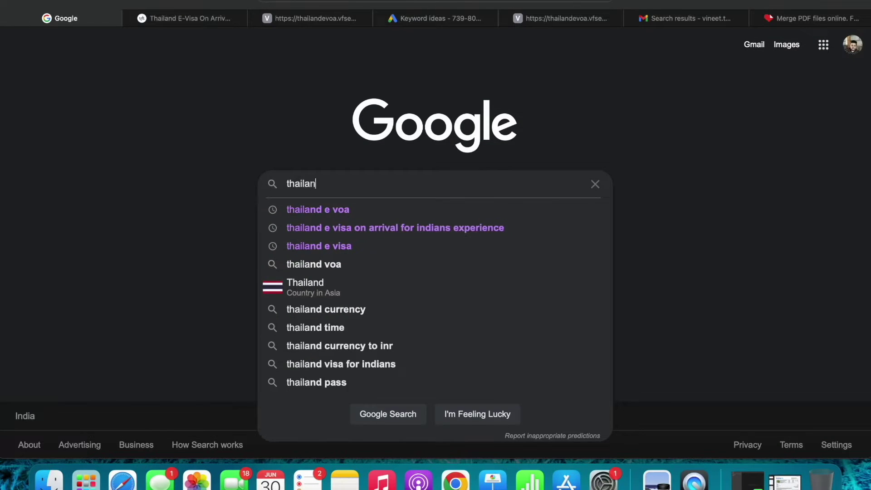
type("d e voa")
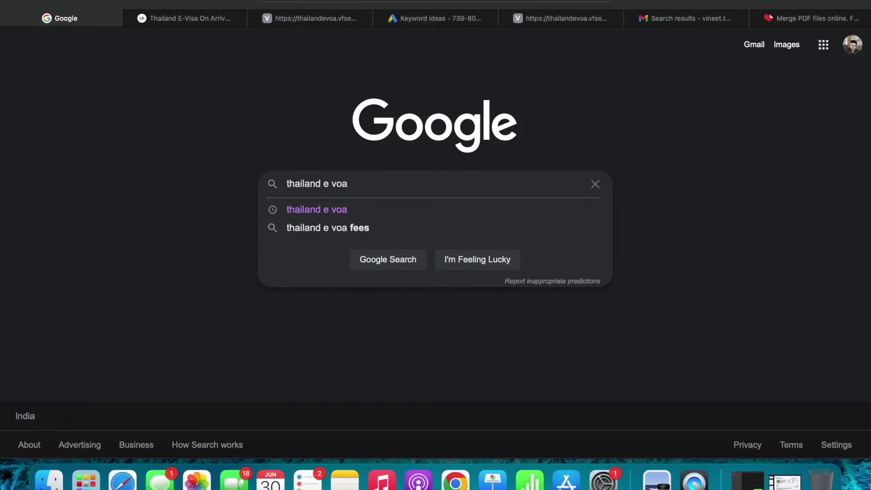
key("Return")
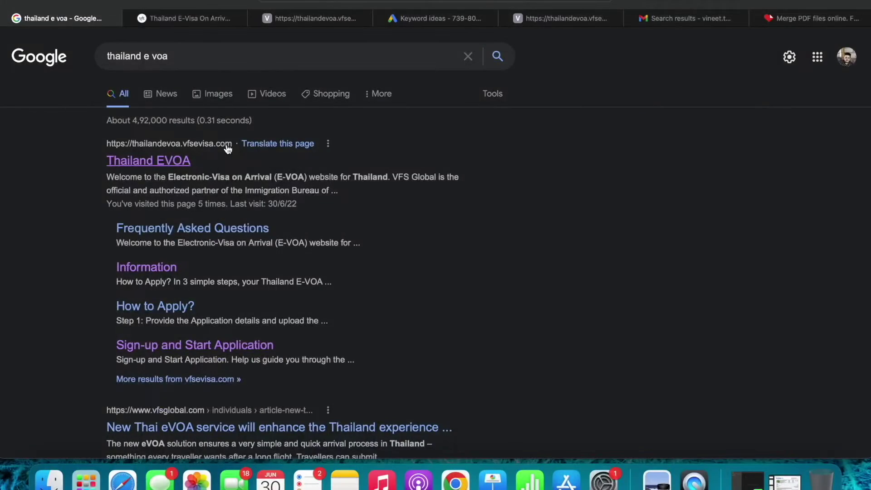
Open the official Thailand EVOA site, choose Apply Now and submit the sign-up form
left_click(171, 161)
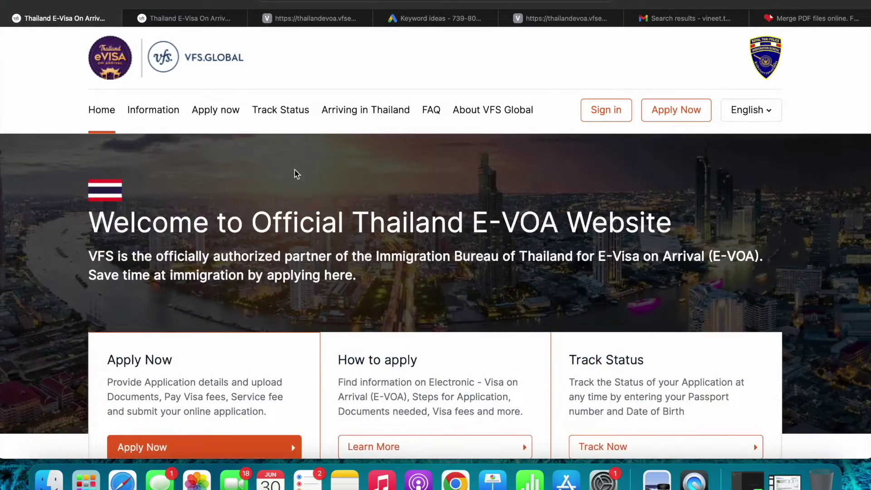
scroll(295, 173, "down", 3)
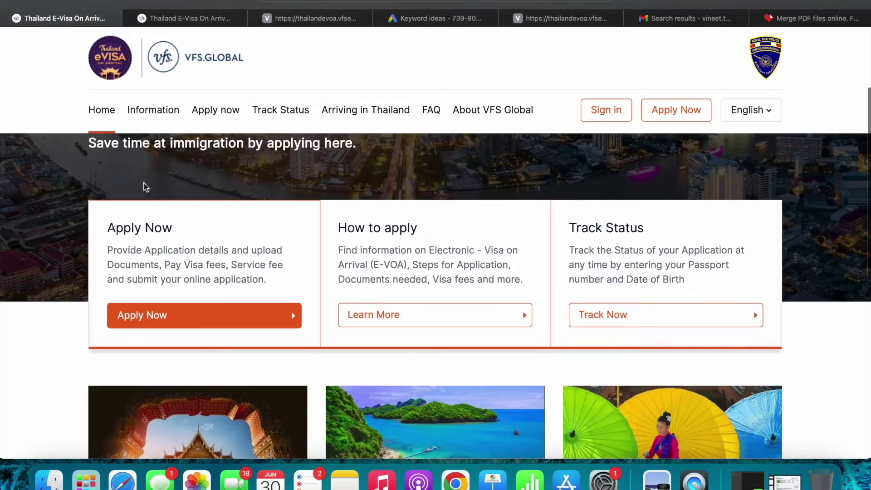
scroll(229, 189, "up", 1)
scroll(229, 189, "down", 1)
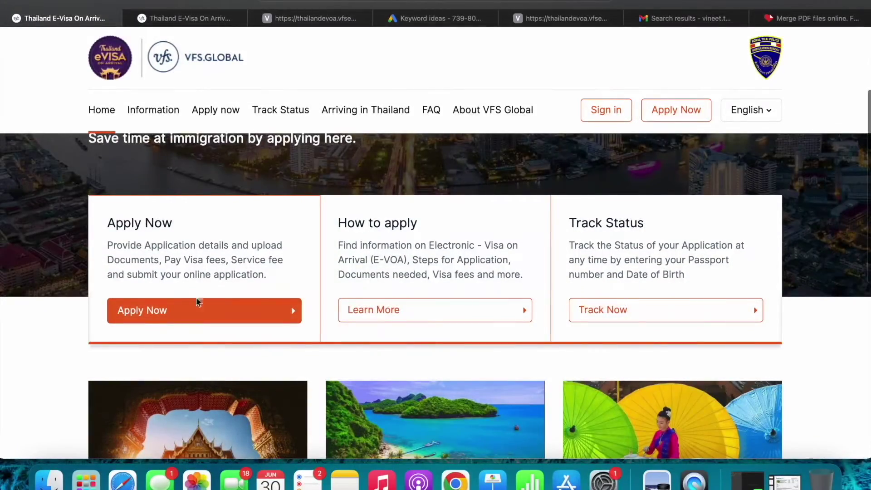
left_click(184, 313)
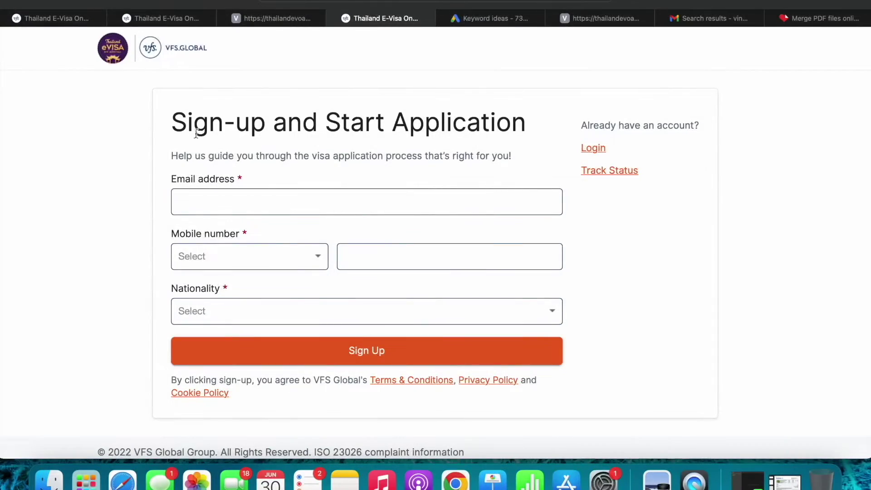
left_click(314, 195)
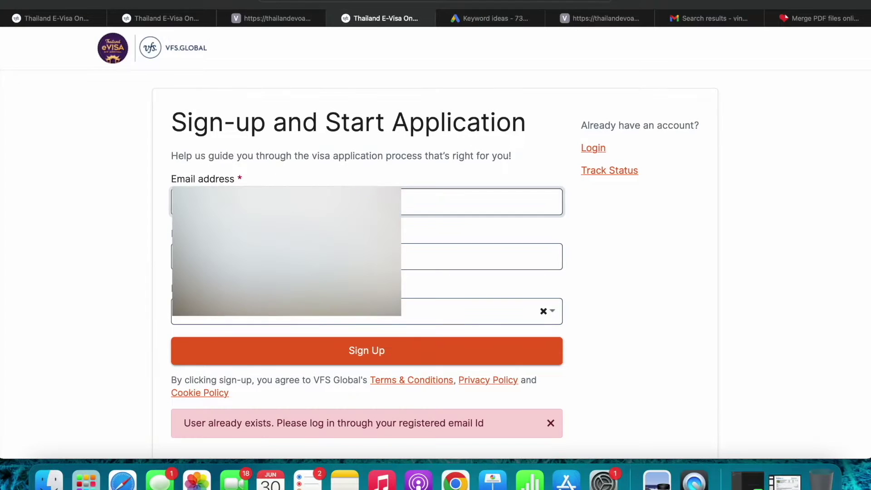
left_click(292, 351)
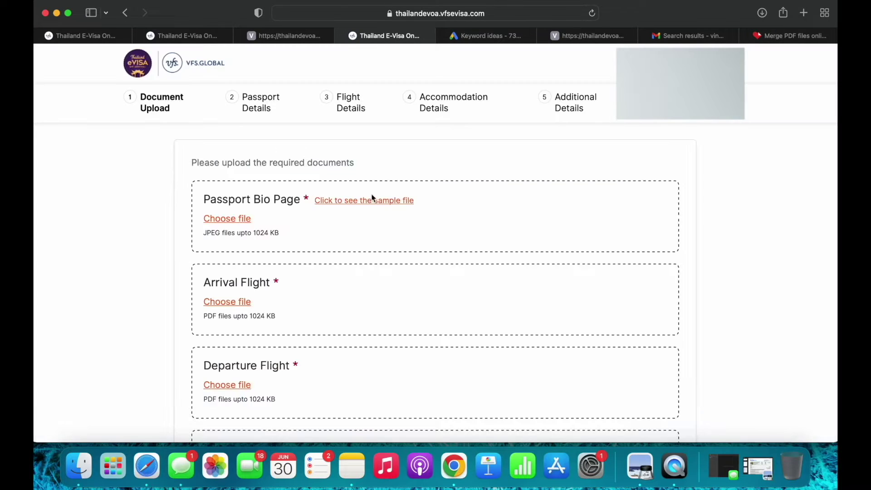
View the sample file for the Passport Bio Page
scroll(343, 218, "down", 1)
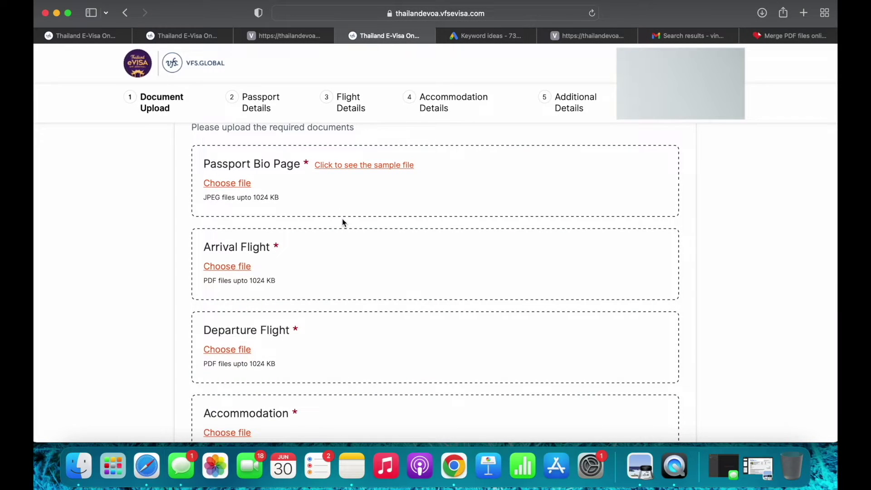
scroll(342, 222, "up", 1)
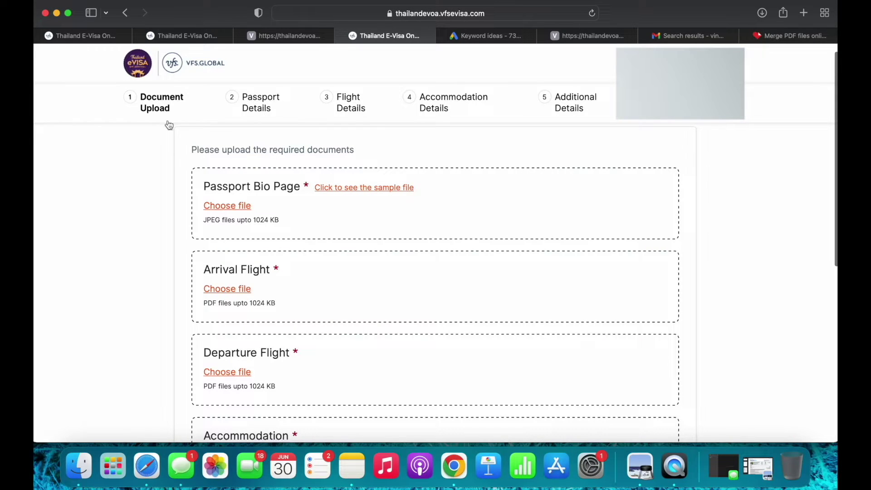
scroll(287, 217, "down", 1)
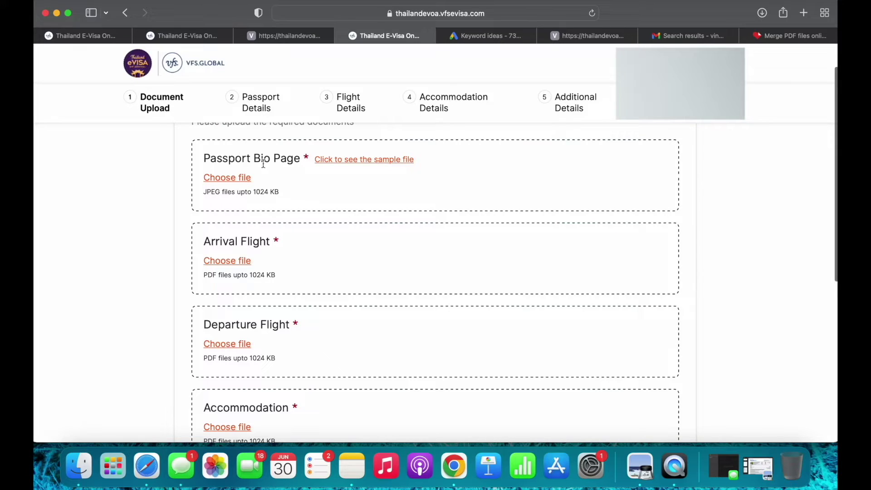
left_click(366, 162)
Upload a passport image from Documents as the bio page, which is rejected as not a JPEG
left_click(239, 179)
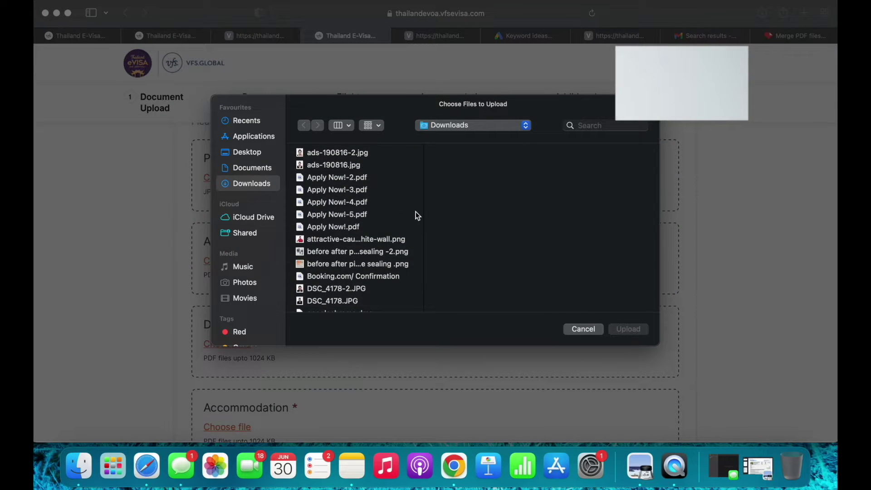
scroll(414, 214, "down", 5)
scroll(353, 259, "down", 7)
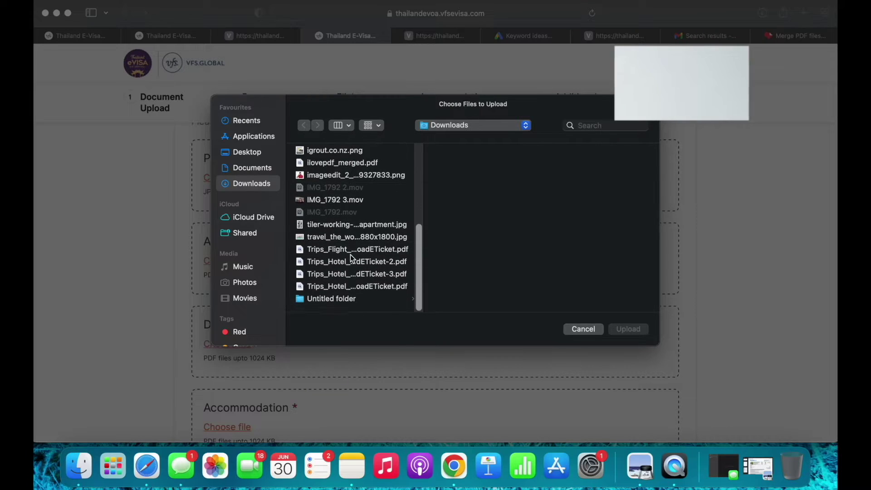
scroll(353, 240, "up", 12)
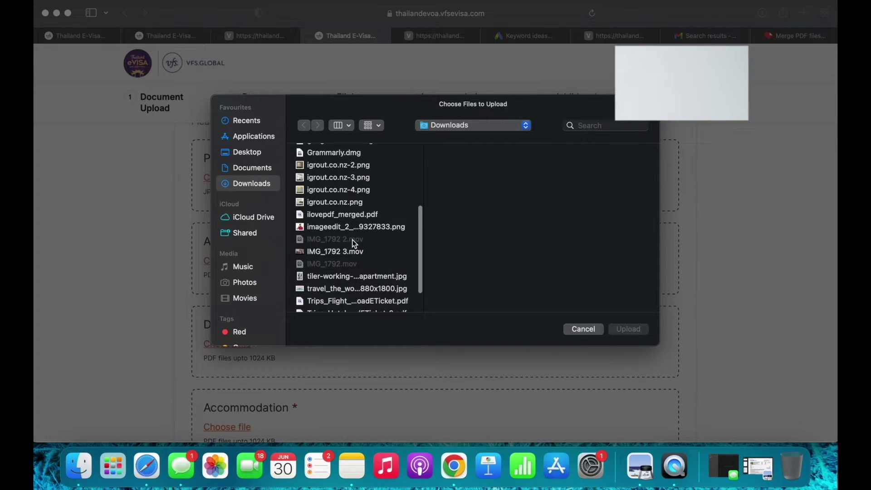
scroll(351, 239, "up", 2)
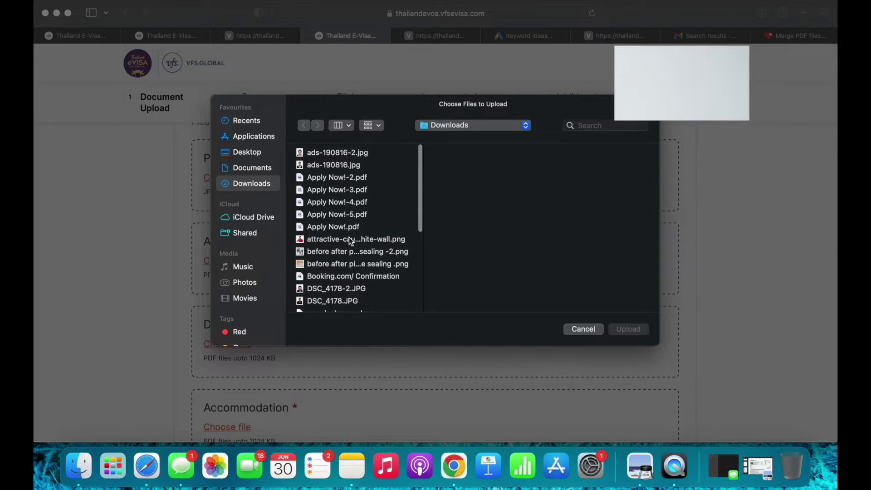
scroll(352, 261, "down", 5)
scroll(352, 265, "down", 6)
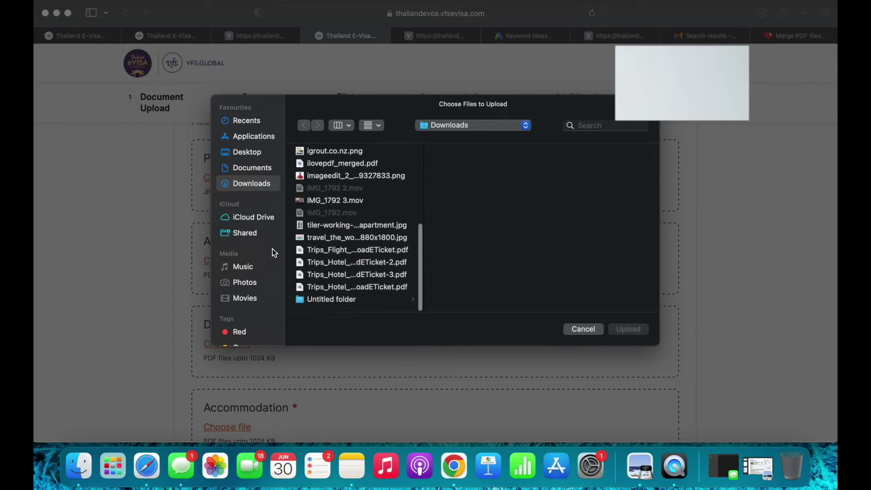
left_click(252, 168)
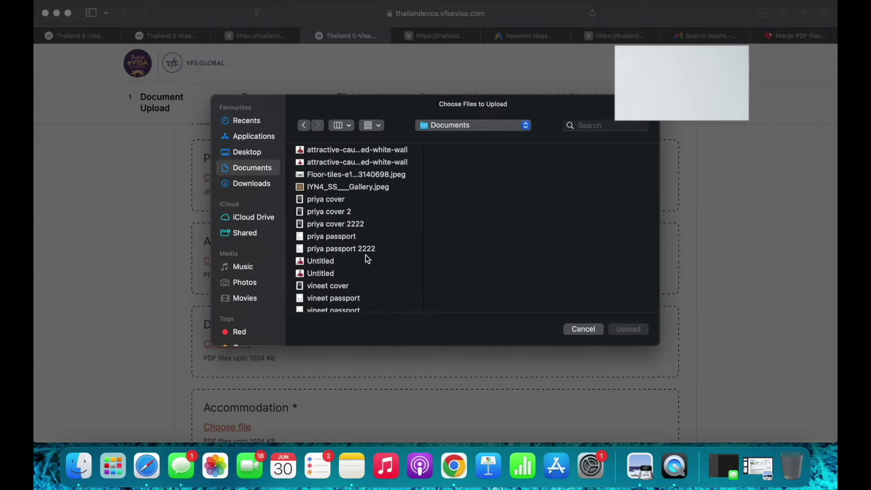
scroll(354, 259, "down", 1)
left_click(336, 299)
left_click(625, 329)
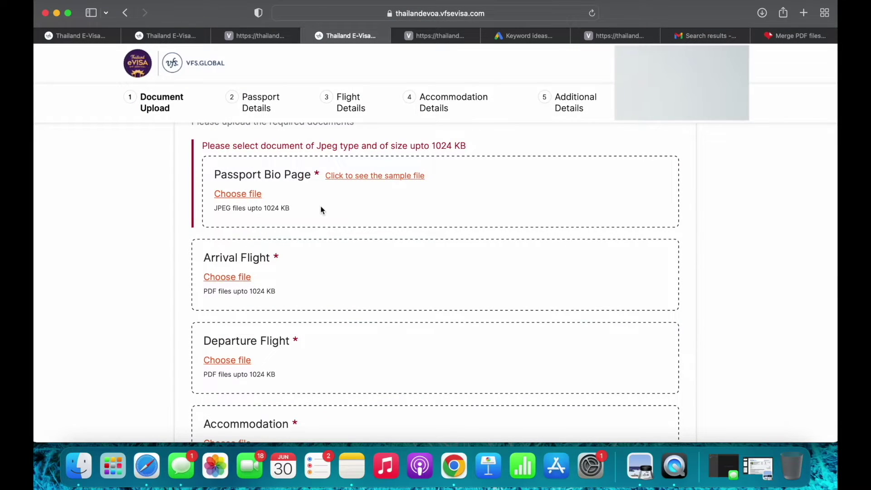
scroll(322, 206, "up", 2)
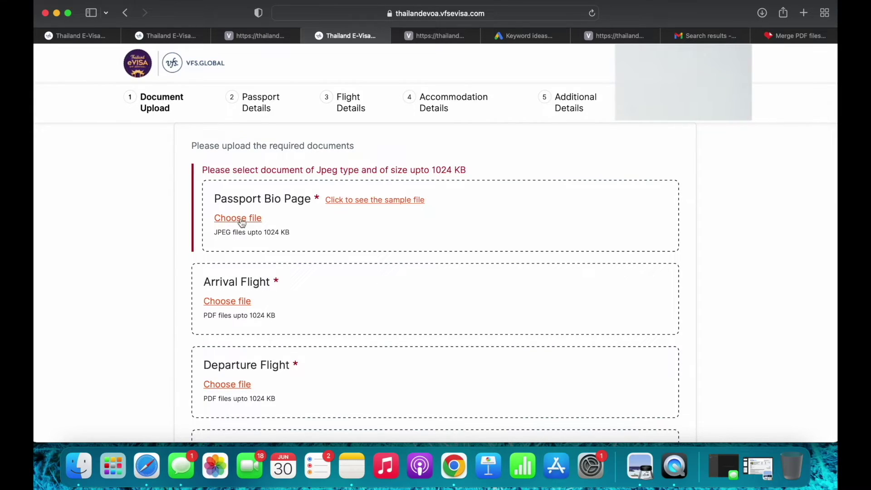
Upload the passport JPEG image as the Passport Bio Page
left_click(240, 220)
scroll(336, 265, "down", 2)
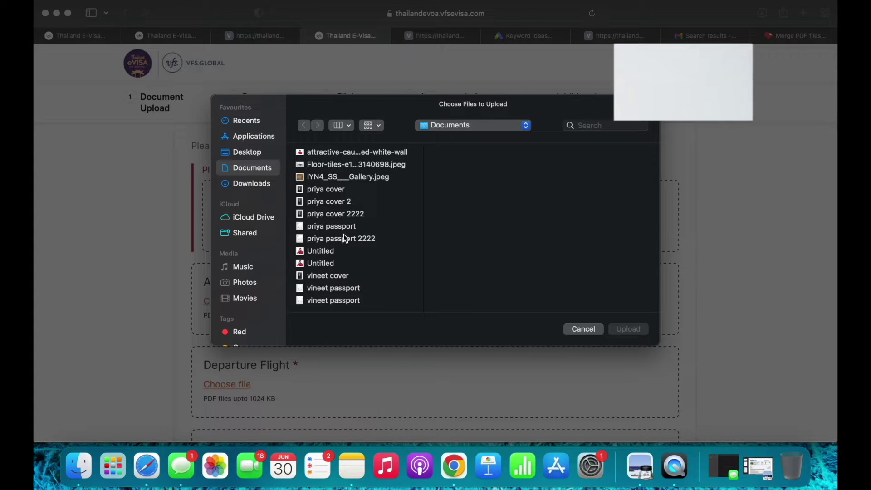
left_click(344, 288)
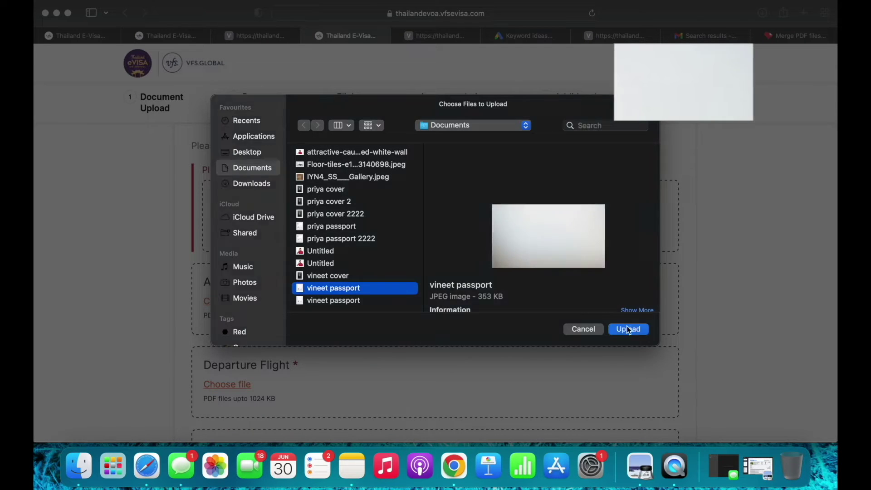
left_click(628, 329)
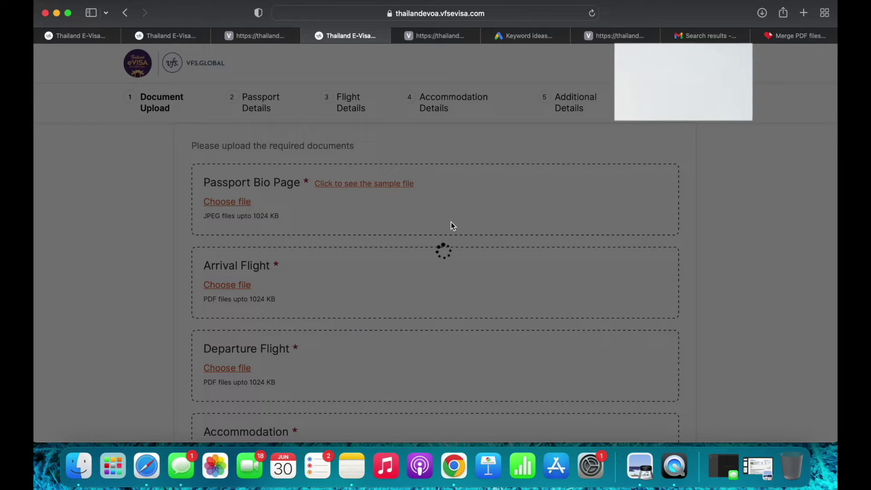
scroll(451, 225, "down", 2)
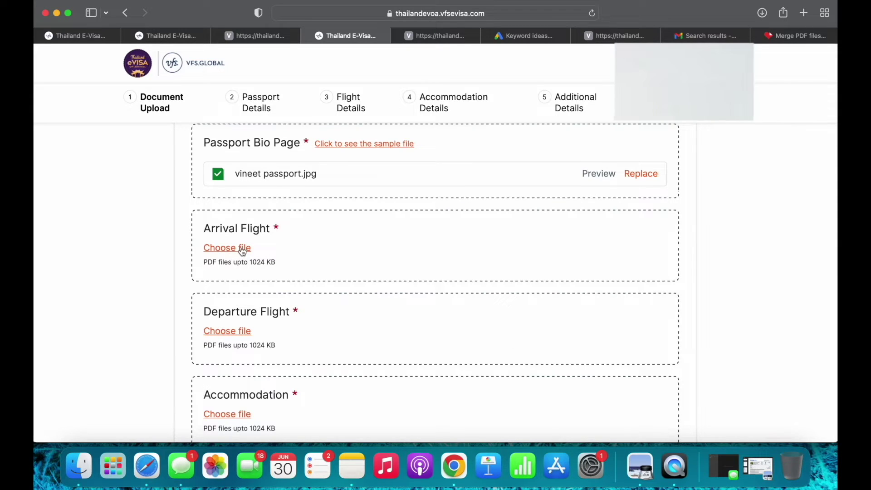
Upload Trips_Flight_DownloadETicket.pdf from Downloads as the arrival ticket and mark it for departure too
left_click(246, 249)
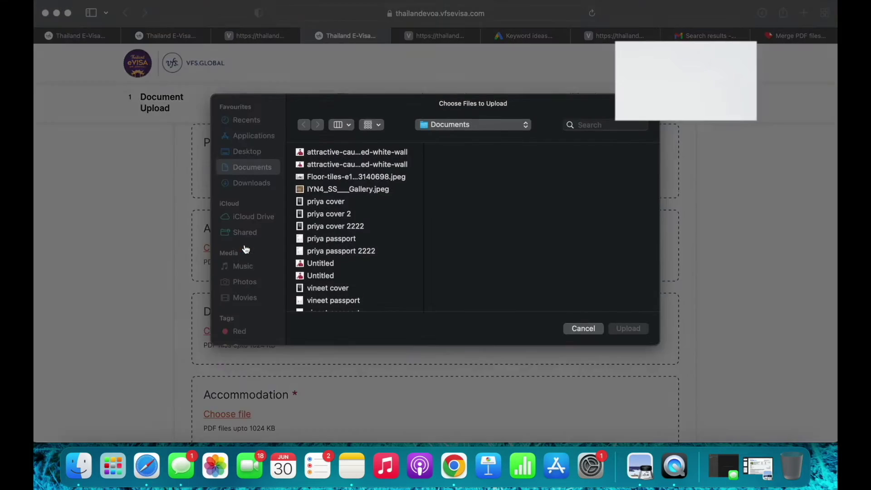
scroll(363, 228, "down", 1)
scroll(363, 228, "up", 1)
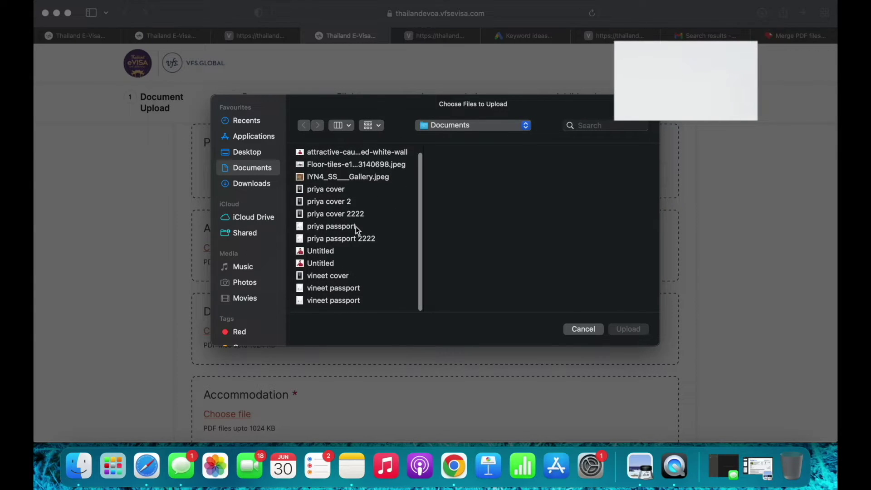
left_click(253, 183)
scroll(326, 224, "down", 10)
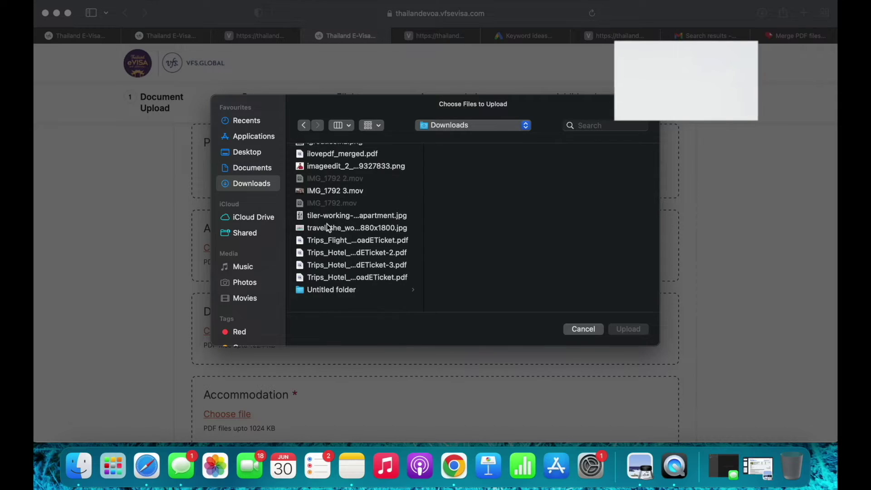
left_click(365, 251)
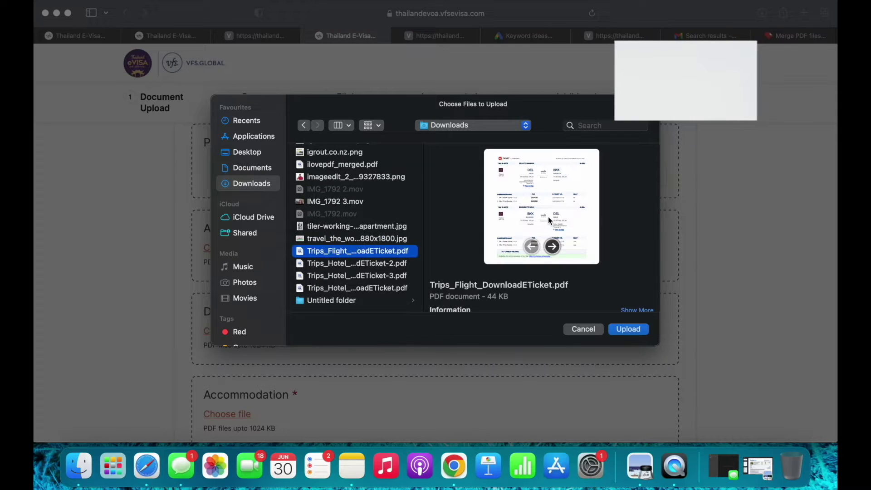
left_click(629, 329)
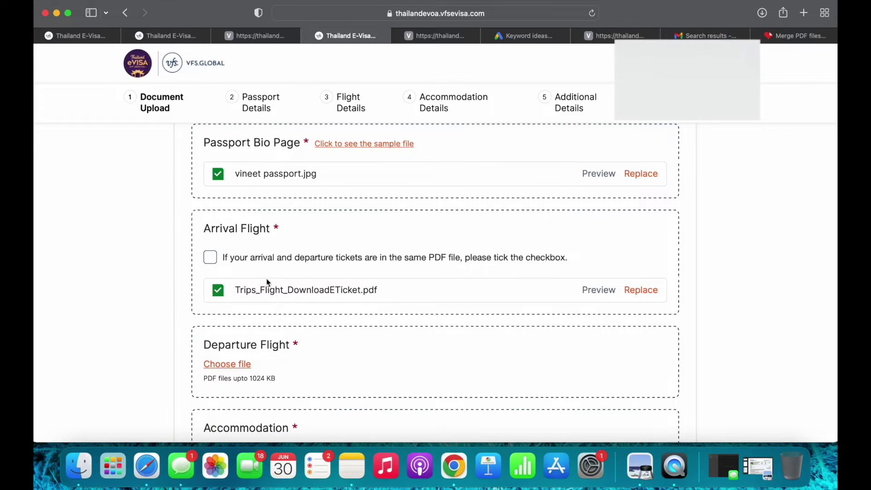
left_click(212, 259)
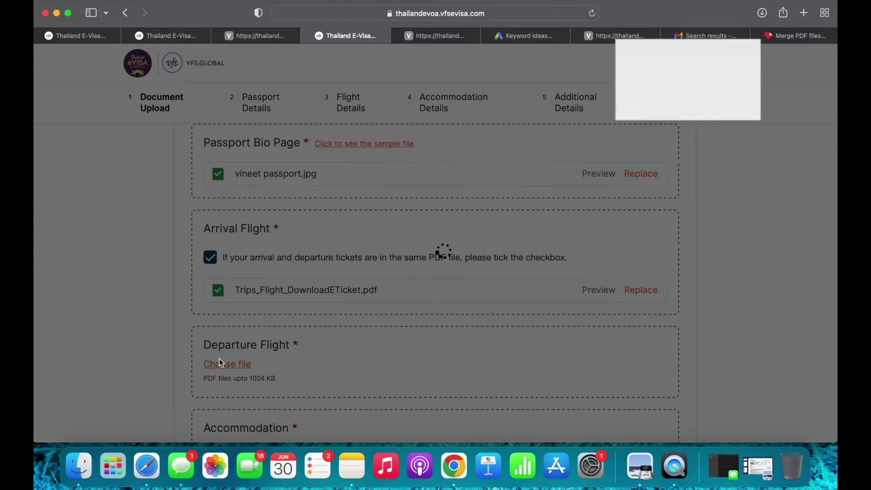
scroll(266, 357, "down", 5)
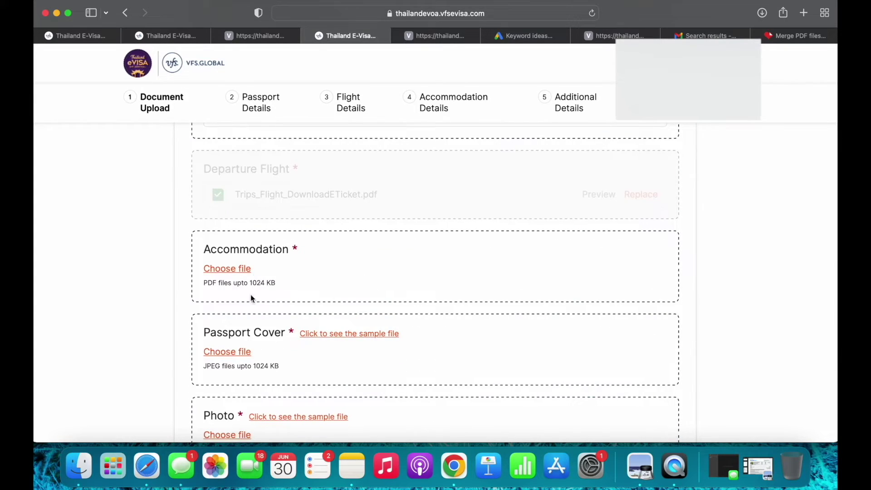
scroll(282, 261, "down", 2)
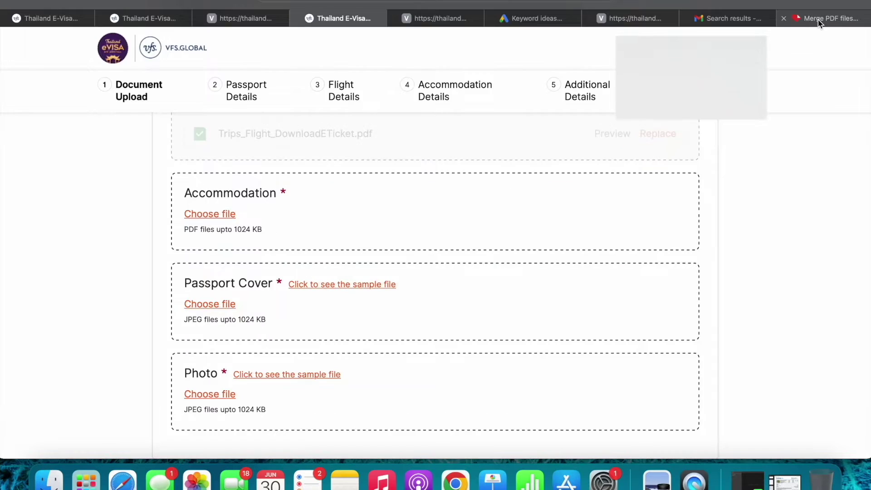
In iLovePDF's Merge PDF tool, upload the three Trips_Hotel_DownloadETicket PDFs
left_click(818, 21)
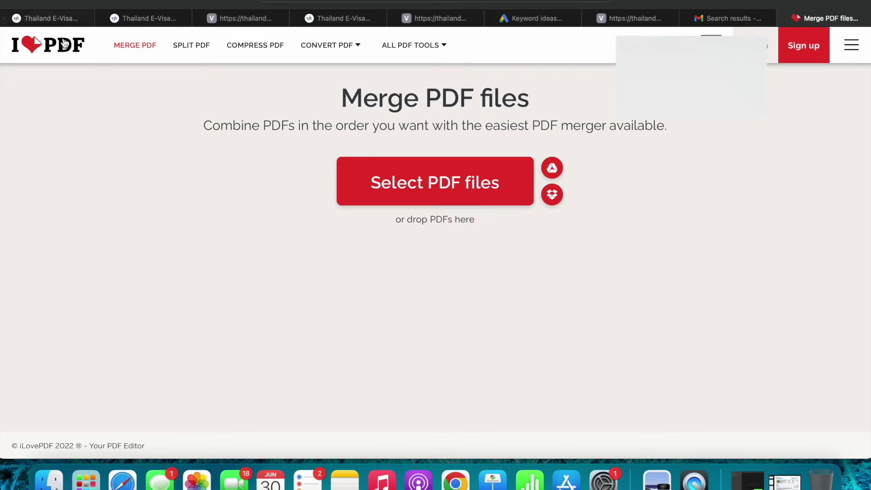
left_click(69, 46)
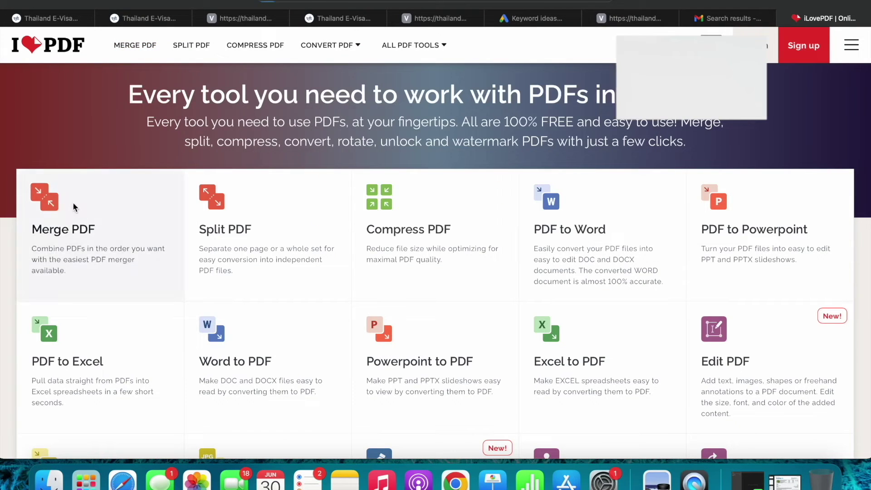
left_click(74, 204)
left_click(415, 187)
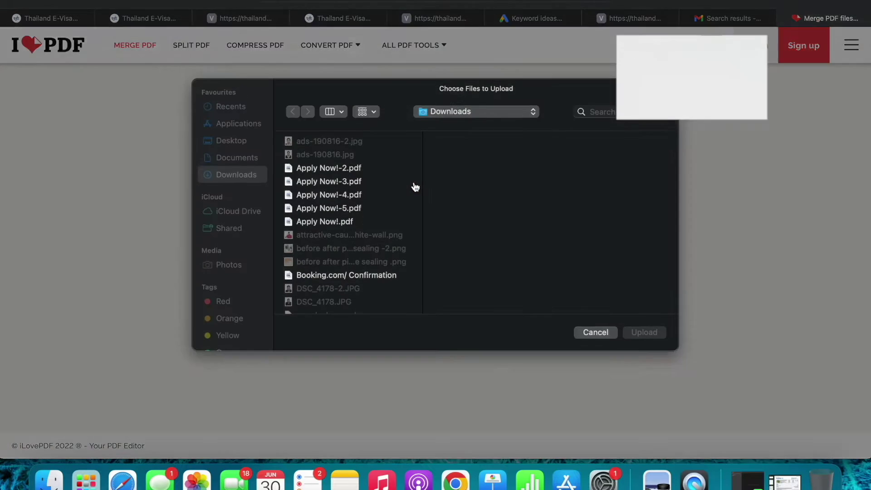
scroll(352, 227, "down", 2)
scroll(352, 225, "down", 5)
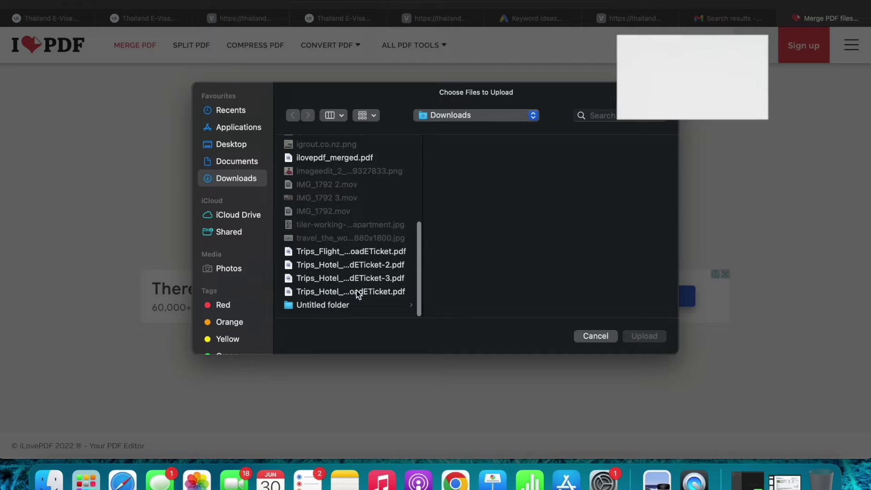
left_click(357, 292)
left_click(363, 281, "shift")
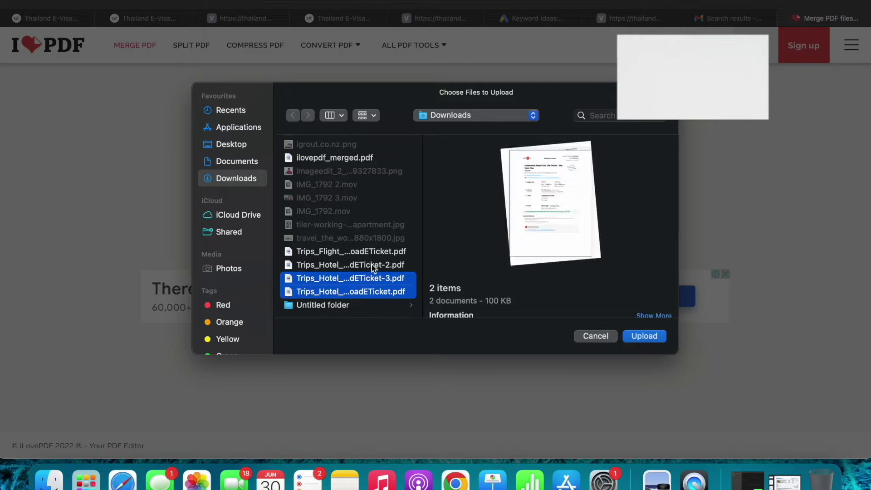
left_click(371, 267, "shift")
left_click(644, 336)
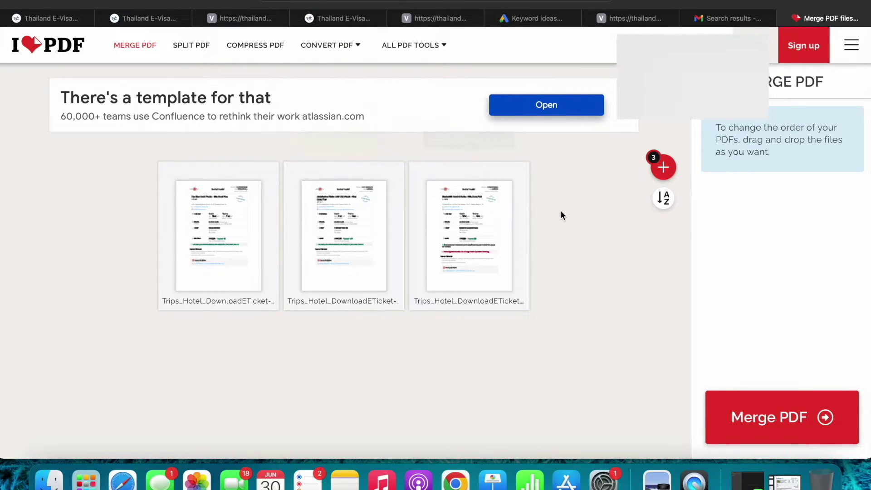
Merge the three hotel PDFs into one and return to the e-visa upload form
left_click(783, 438)
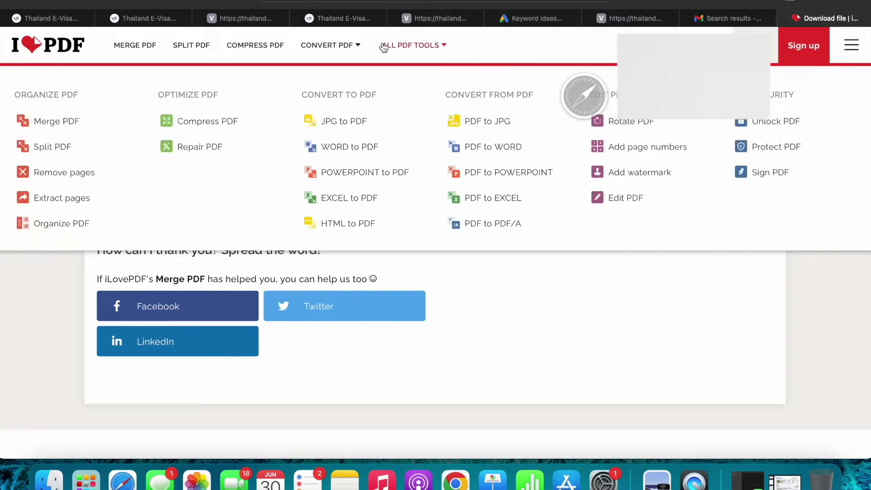
left_click(408, 18)
left_click(338, 21)
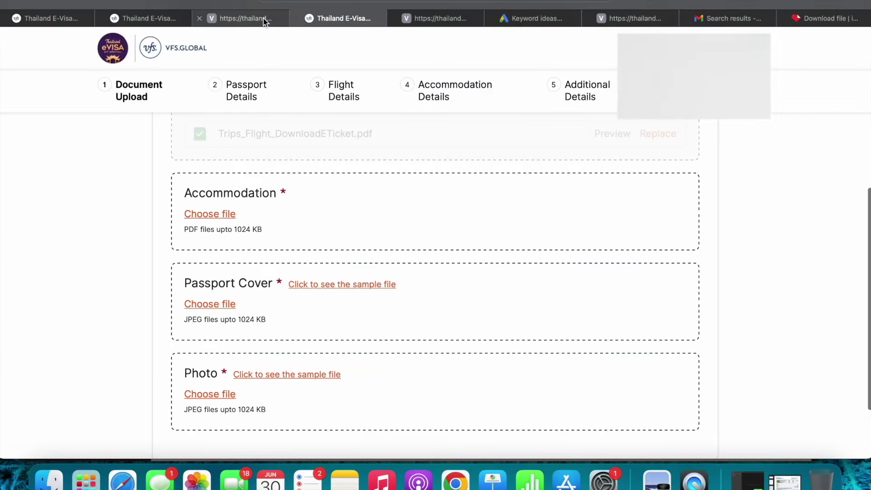
Upload ilovepdf_merged.pdf as the Accommodation document
scroll(256, 266, "down", 1)
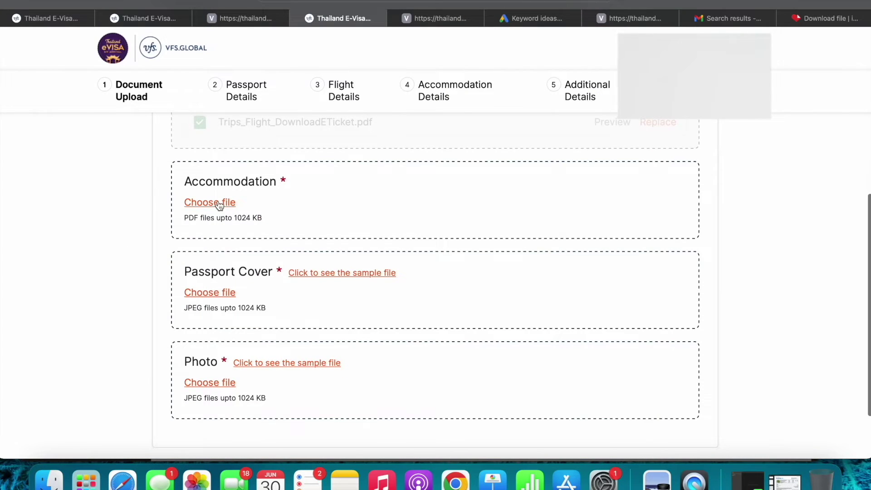
left_click(222, 203)
scroll(330, 174, "down", 10)
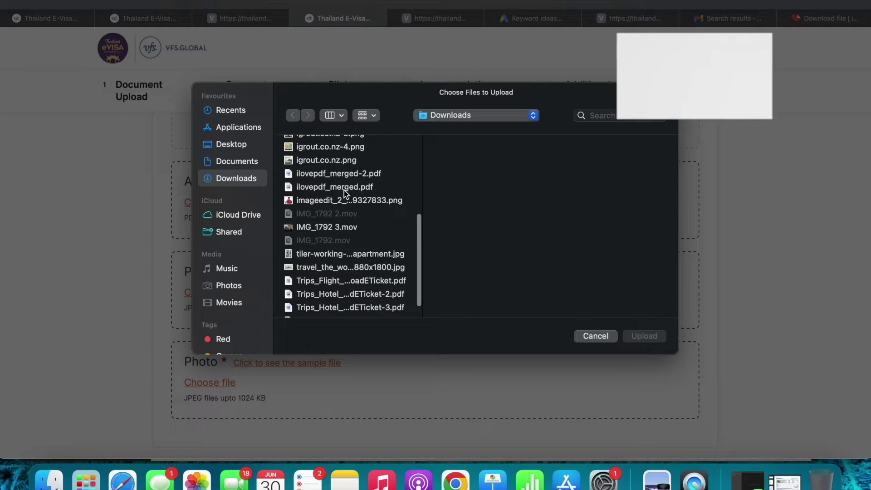
left_click(344, 186)
left_click(653, 336)
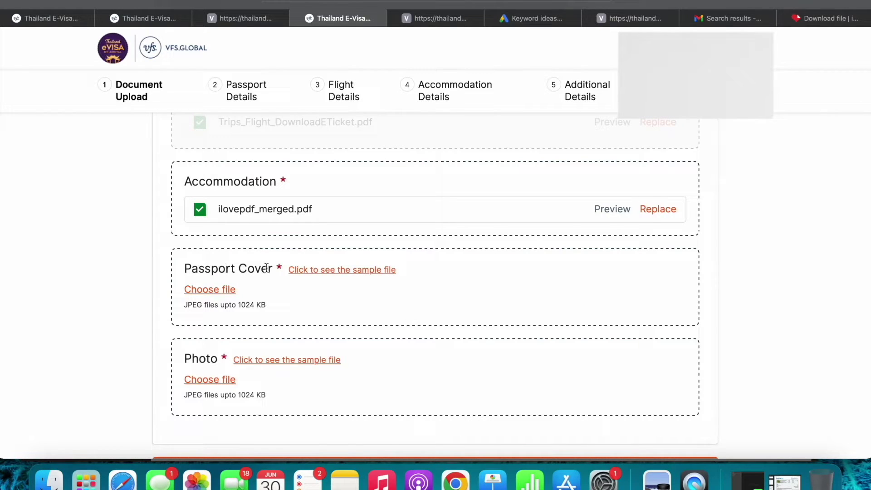
Open the sample passport cover images and scroll to the India cover
left_click(327, 272)
scroll(508, 223, "down", 10)
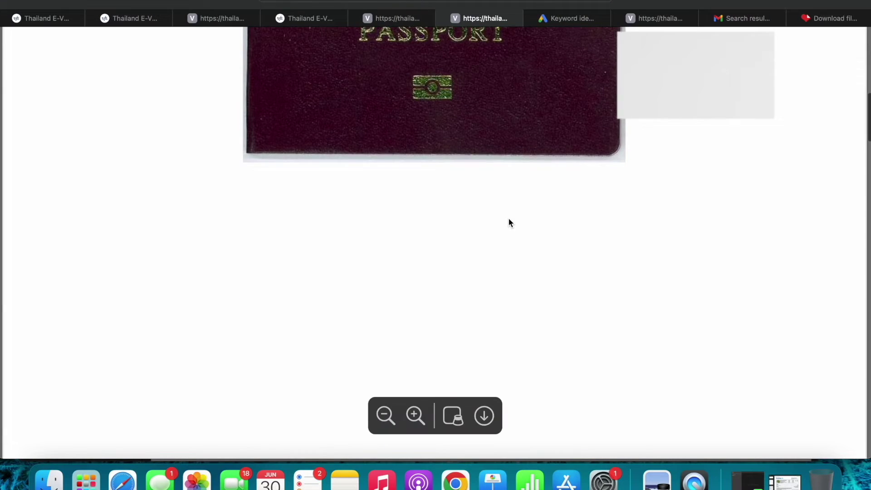
scroll(508, 219, "down", 15)
Back on the upload form, upload the passport cover JPEG from the Documents folder
scroll(508, 219, "down", 2)
scroll(440, 163, "up", 2)
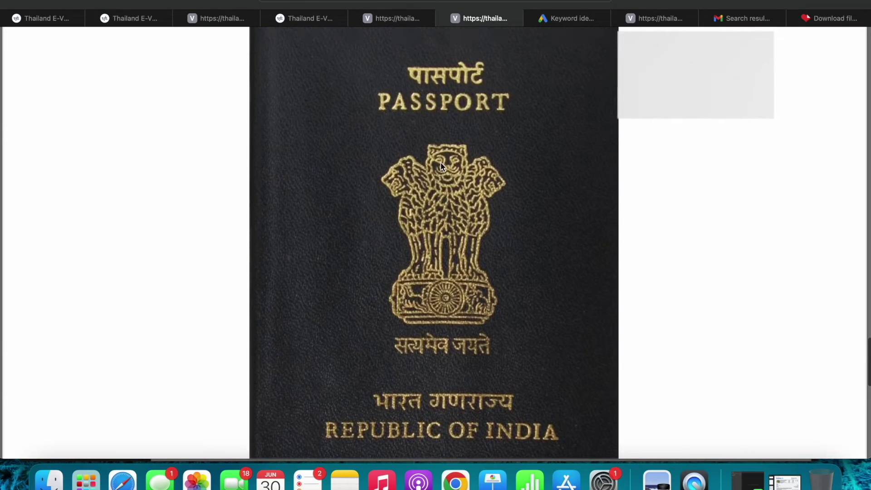
left_click(390, 19)
left_click(290, 18)
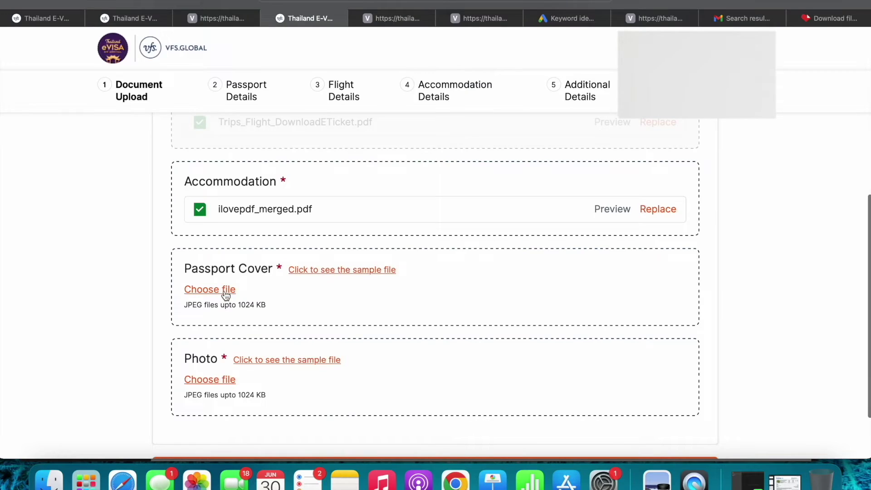
left_click(225, 293)
scroll(360, 263, "down", 10)
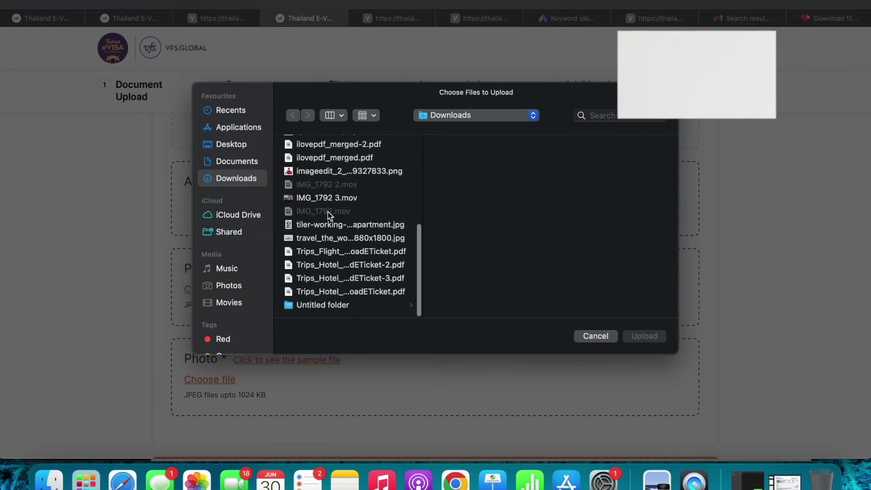
scroll(376, 222, "up", 5)
scroll(375, 222, "up", 4)
left_click(236, 163)
scroll(366, 272, "down", 1)
left_click(346, 278)
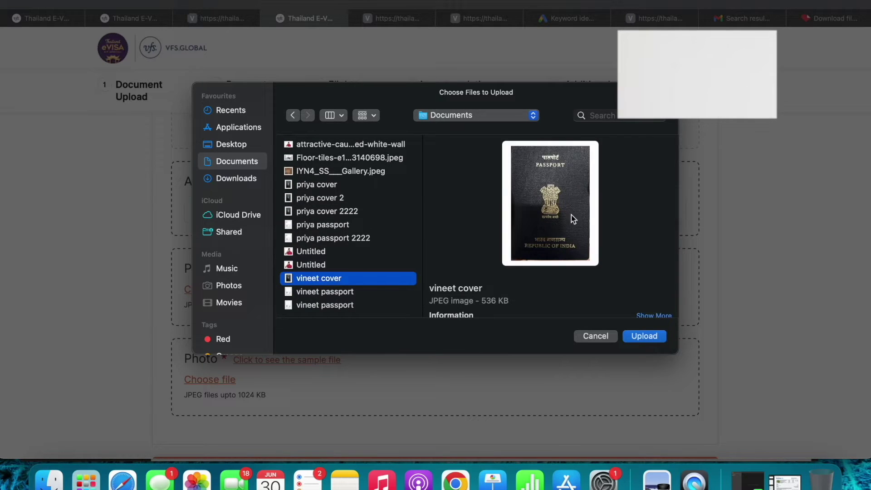
left_click(643, 336)
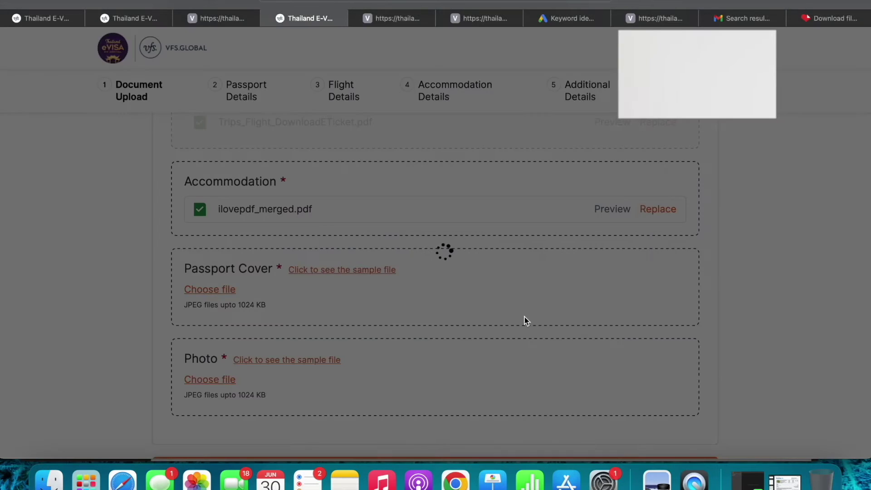
scroll(523, 316, "down", 3)
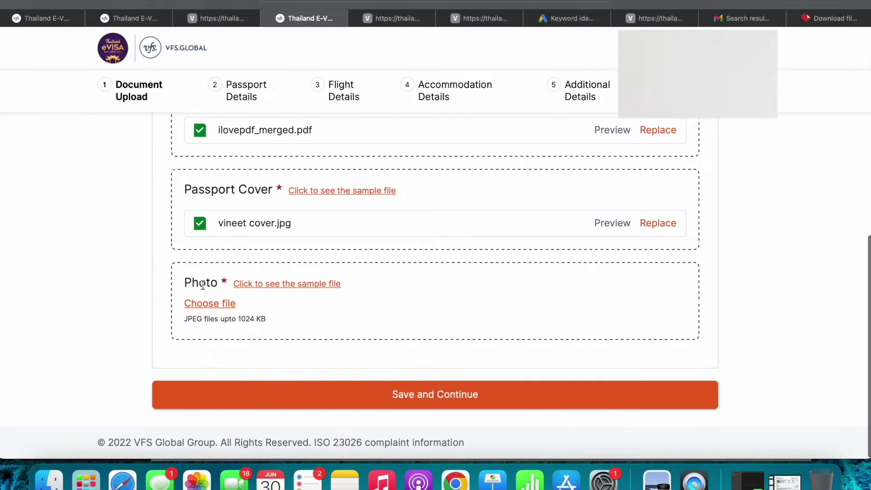
Open the Photo sample file in a new tab
left_click(252, 284)
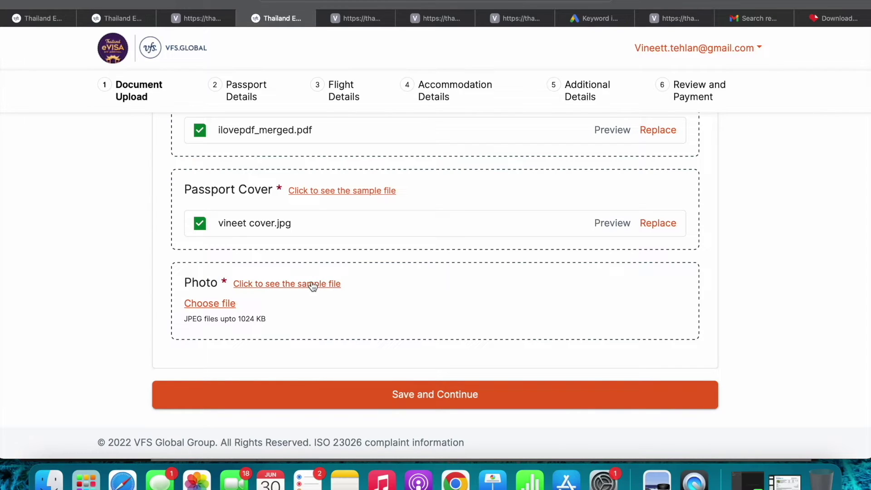
Check the site's connection details, then go to the Google home page
left_click(363, 17)
left_click(388, 1)
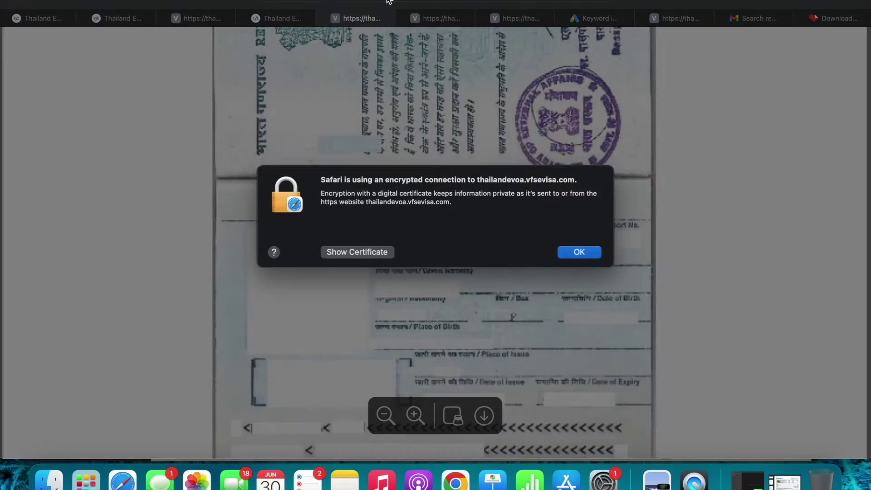
left_click(579, 254)
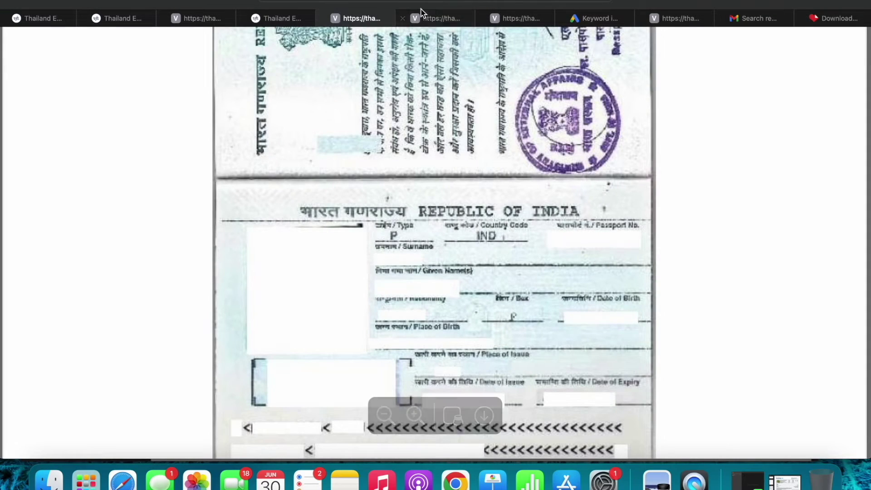
left_click(410, 1)
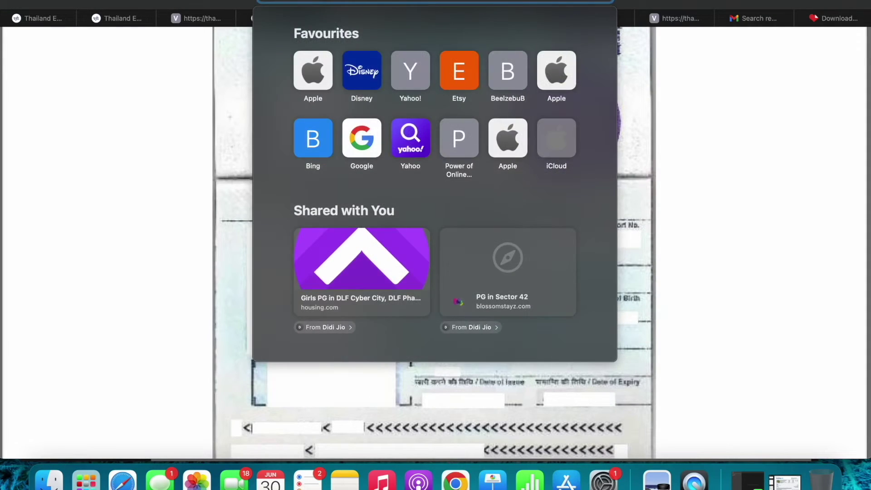
type("th")
key("BackSpace")
key("BackSpace")
type("goo")
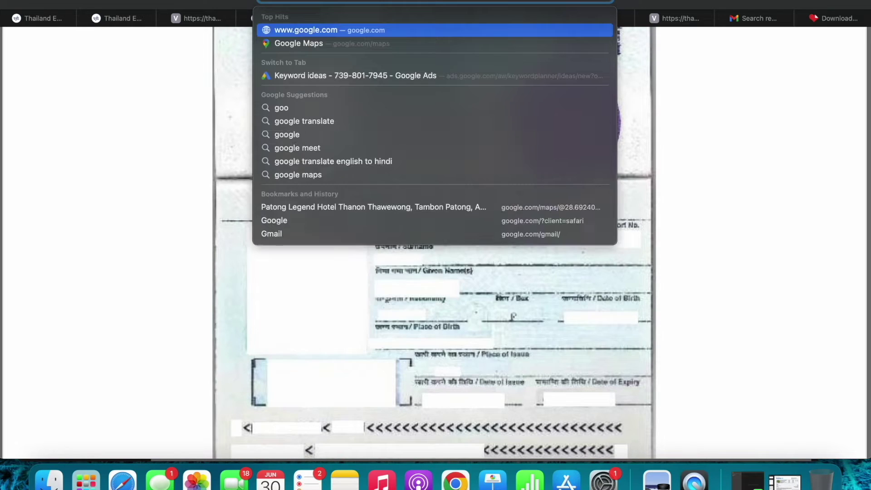
key("Return")
Search 'thailand evoa photo requirements' and open the Thailand E-VOA Information page
left_click(351, 191)
type("thai")
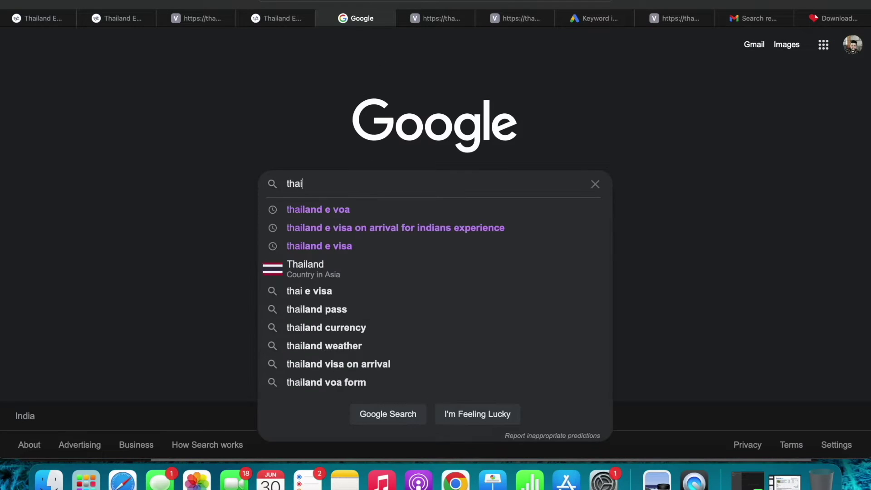
type("land evoa ")
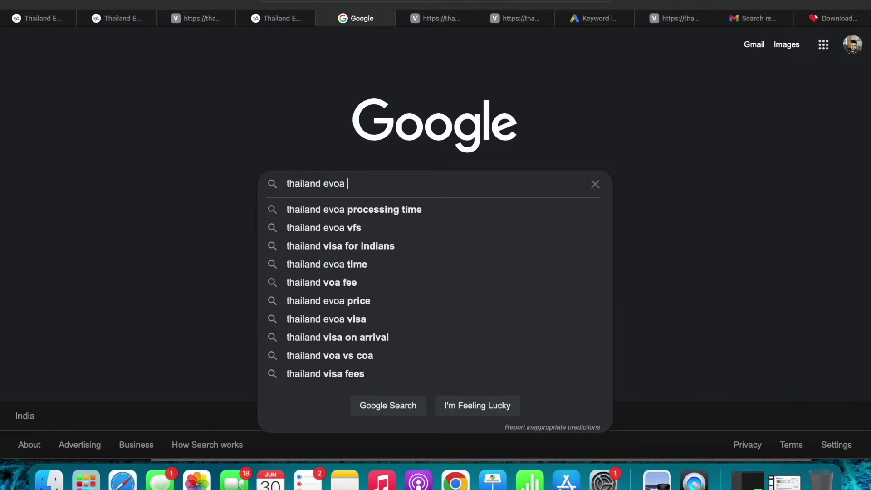
type("photo ")
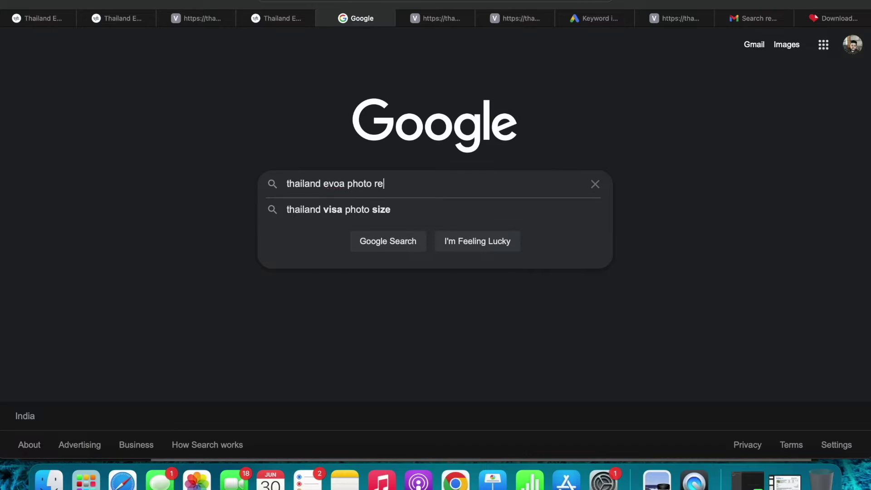
type("re")
key("Down")
key("Return")
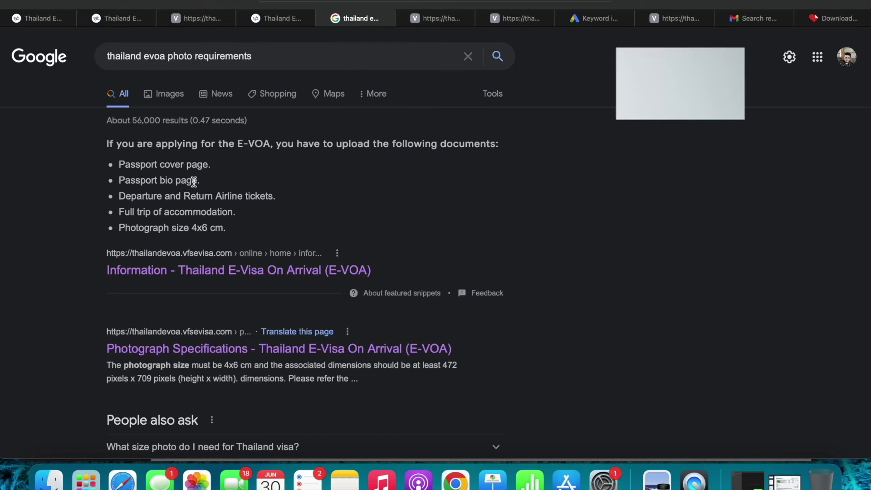
scroll(241, 160, "down", 1)
left_click(206, 258)
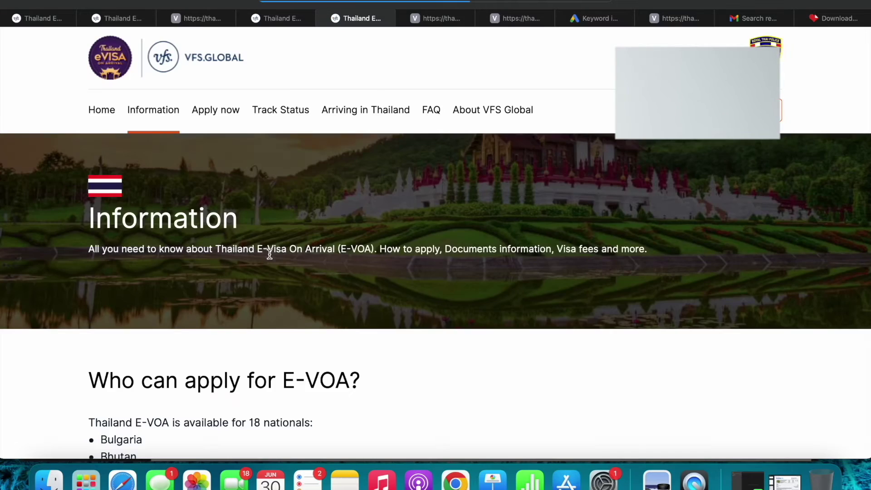
Open the full photograph requirements page from the Information page
scroll(287, 262, "down", 10)
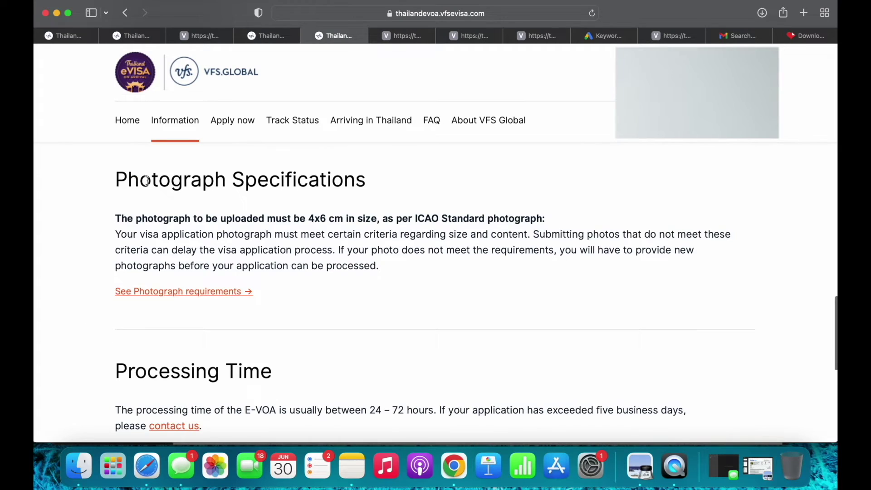
scroll(146, 180, "up", 3)
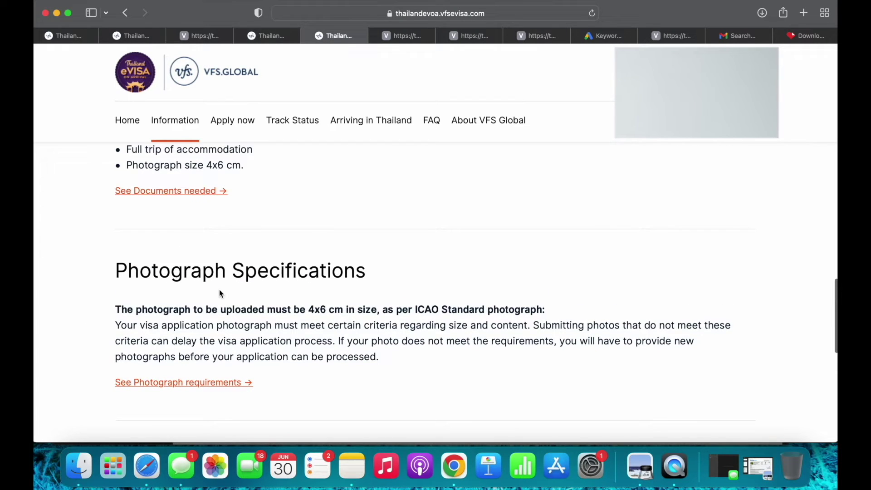
scroll(221, 293, "down", 2)
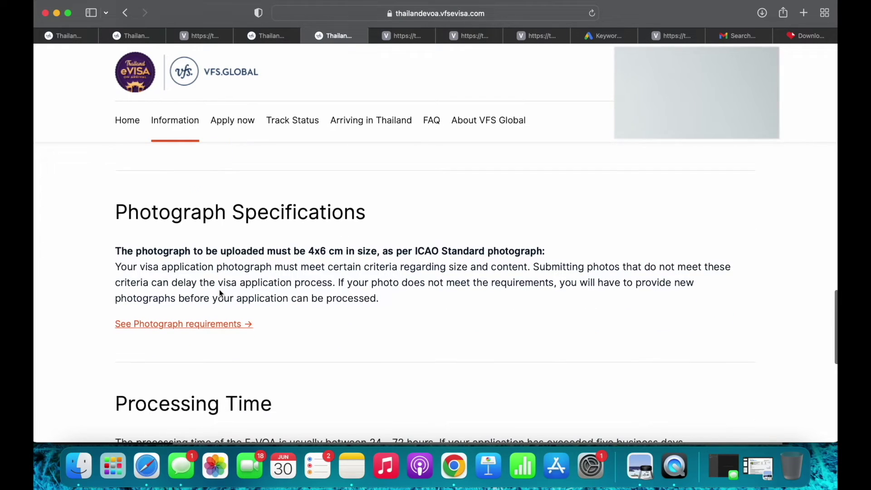
left_click(195, 325)
Open the photo upload and crop tool in a new tab
scroll(192, 323, "down", 2)
scroll(192, 324, "up", 1)
scroll(192, 324, "down", 7)
scroll(192, 323, "up", 3)
scroll(146, 255, "down", 1)
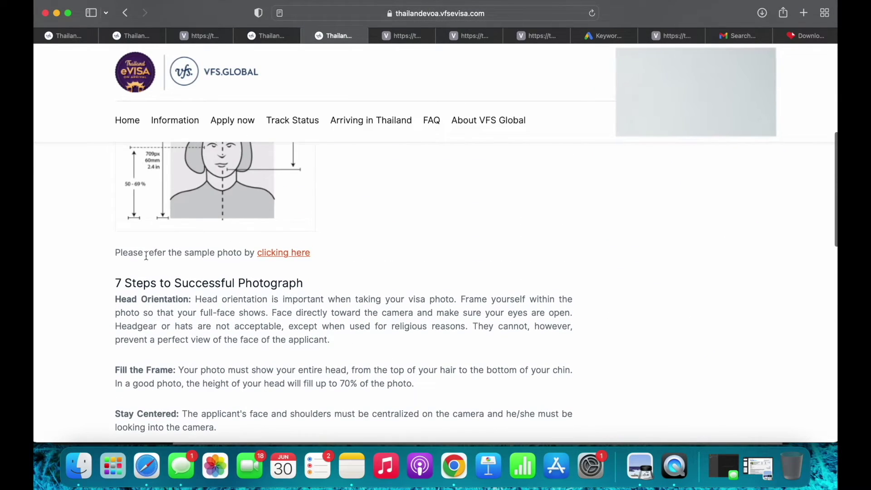
left_click(283, 253)
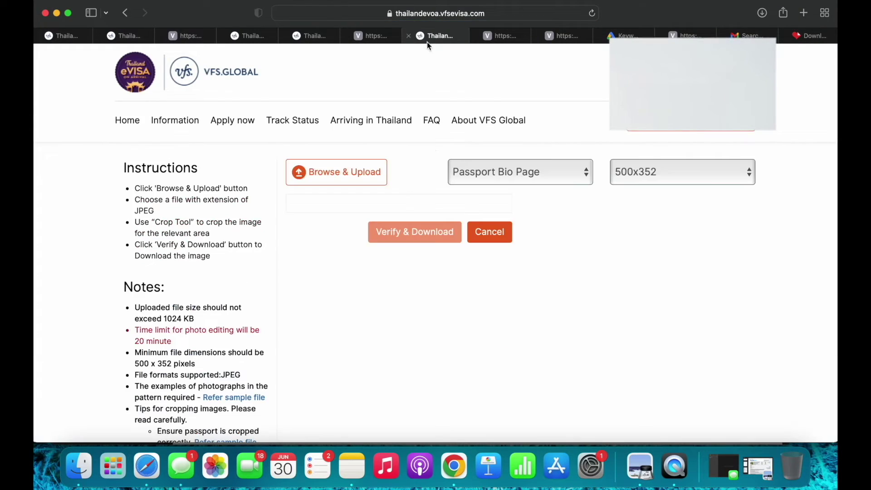
left_click(453, 13)
left_click(638, 257)
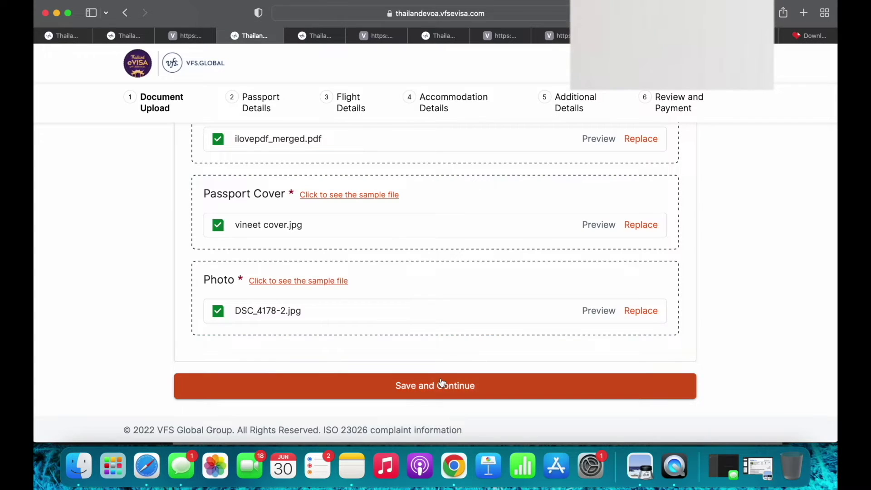
Save the document uploads and move on to the Passport Details form
left_click(390, 386)
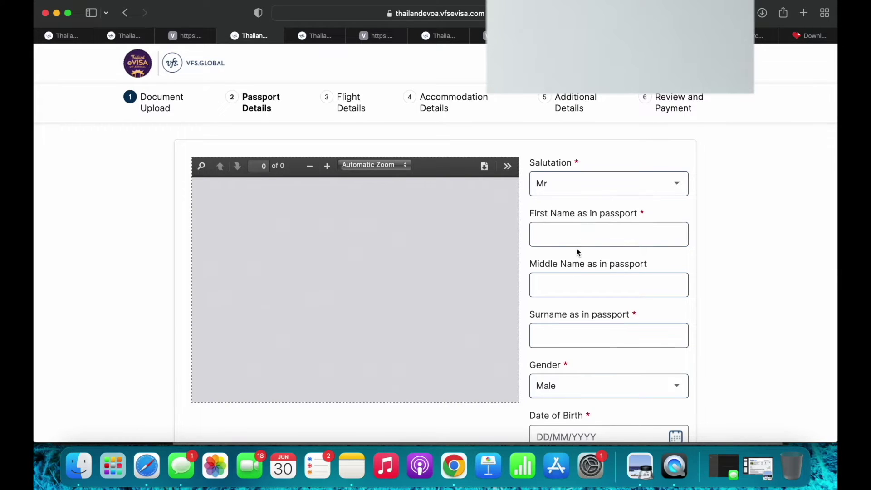
scroll(576, 249, "down", 1)
scroll(586, 260, "down", 2)
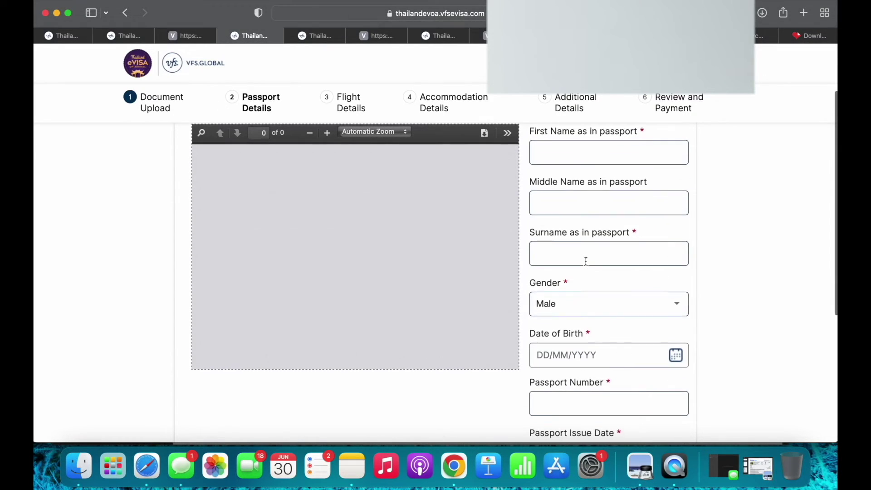
scroll(581, 312, "down", 3)
scroll(613, 315, "down", 3)
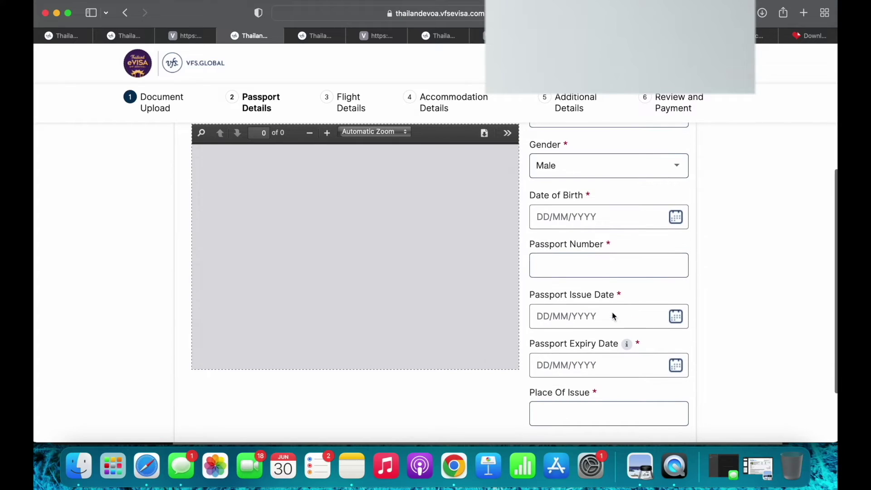
scroll(598, 312, "down", 2)
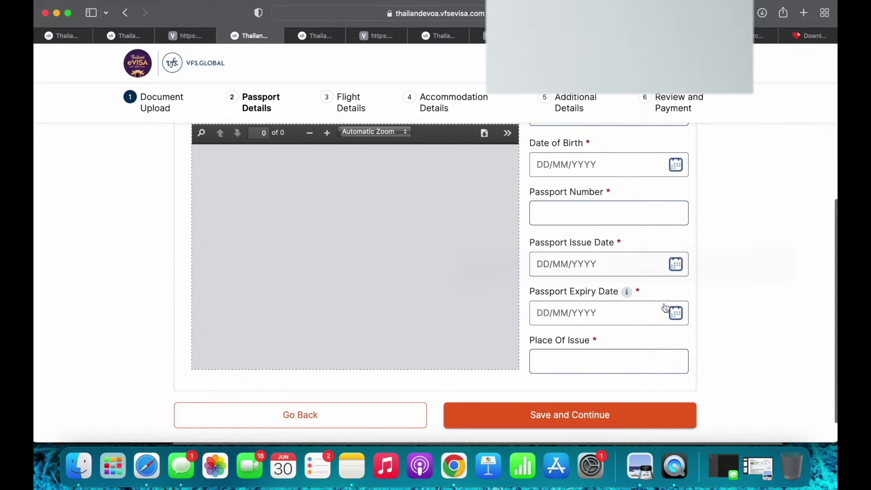
Review the Passport Details fields, starting with the place of issue
left_click(568, 361)
scroll(434, 272, "up", 2)
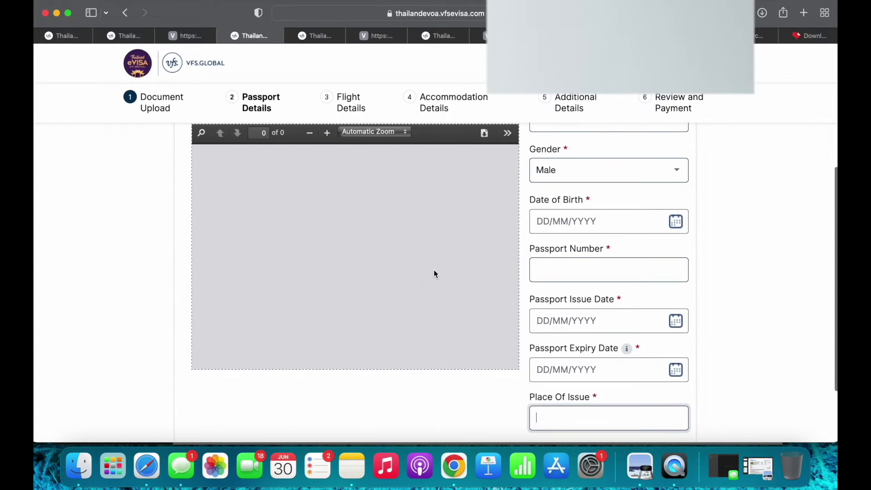
scroll(433, 272, "down", 4)
scroll(436, 244, "up", 6)
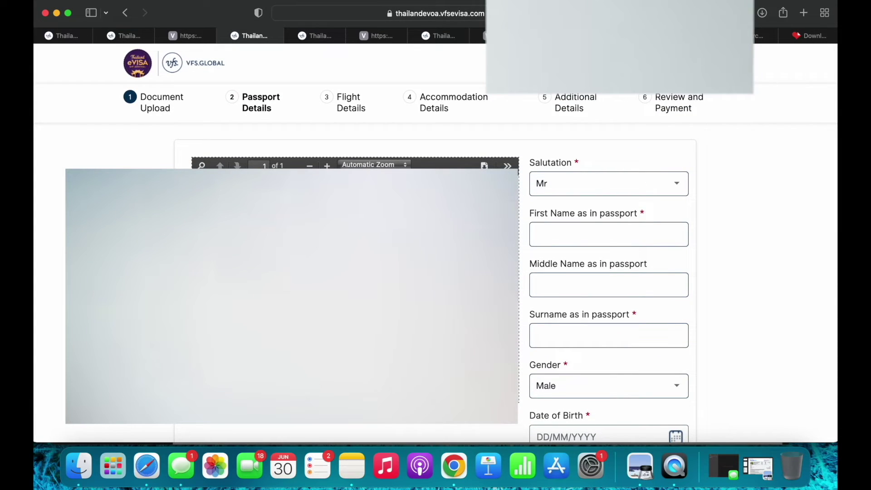
scroll(647, 194, "down", 3)
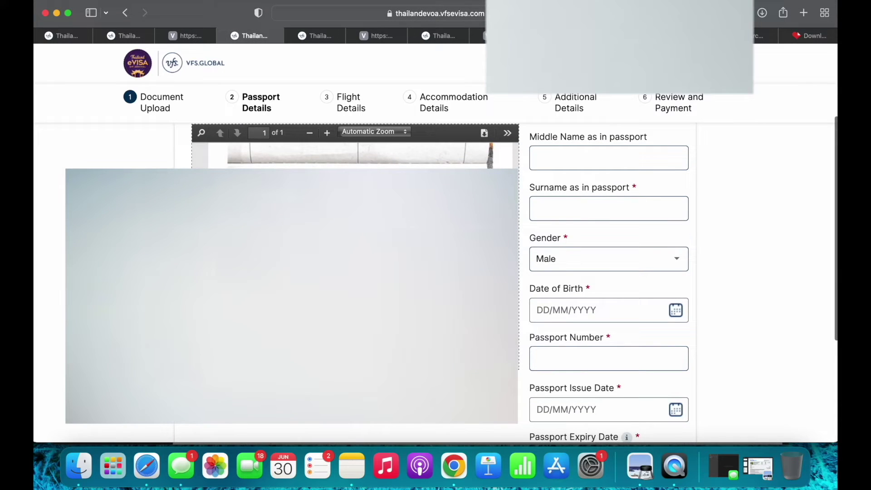
scroll(573, 241, "down", 3)
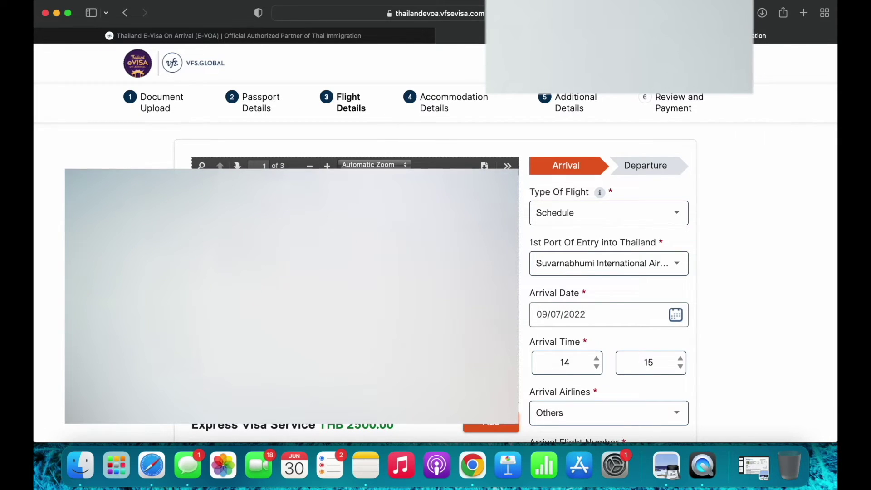
scroll(636, 256, "down", 2)
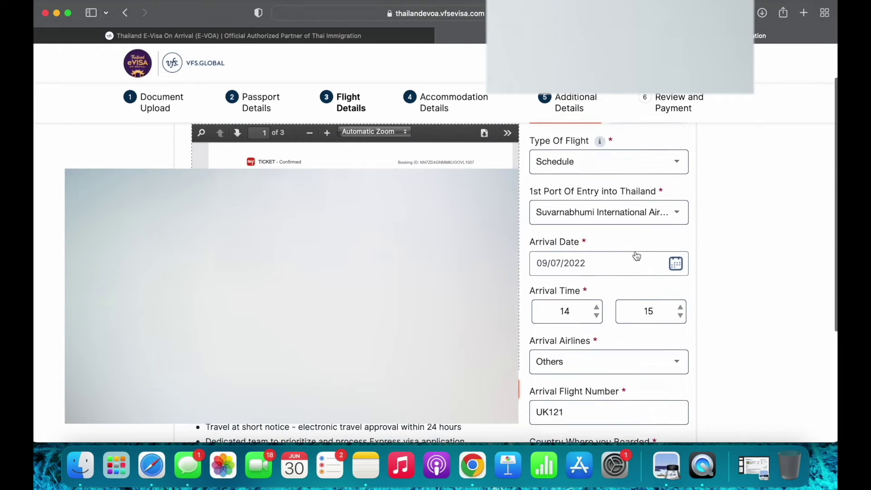
scroll(636, 255, "up", 1)
left_click(592, 179)
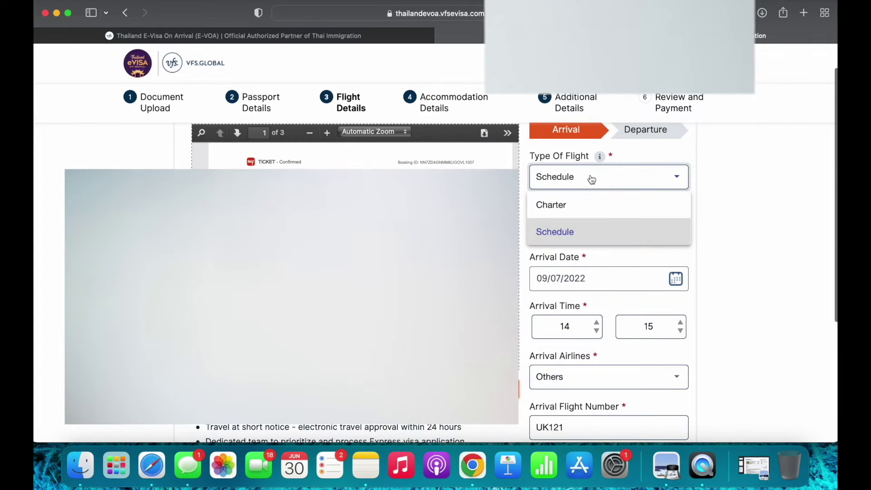
left_click(597, 233)
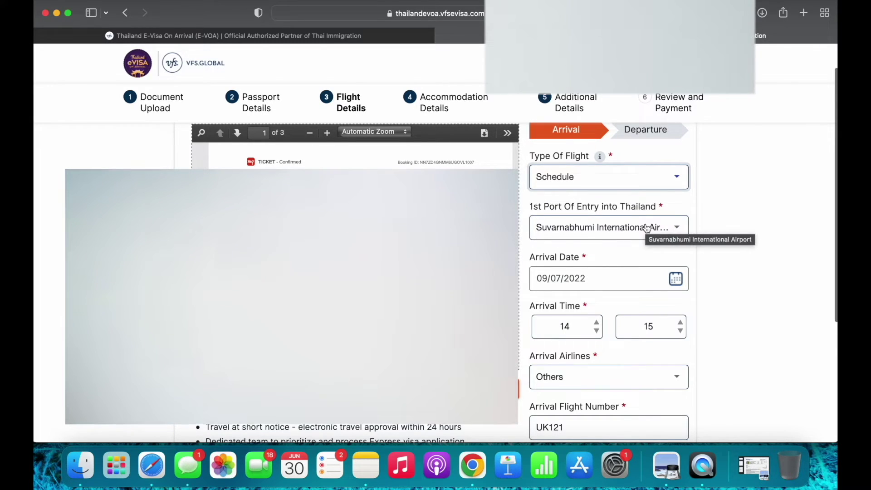
left_click(646, 228)
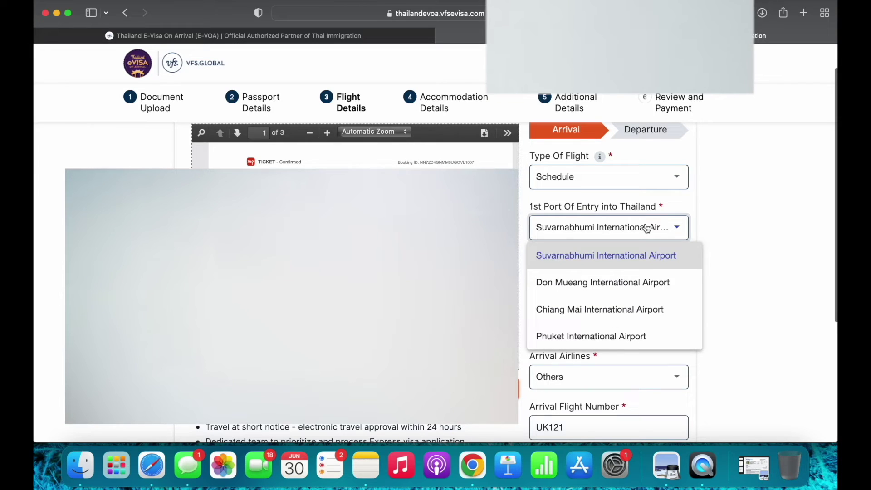
left_click(749, 198)
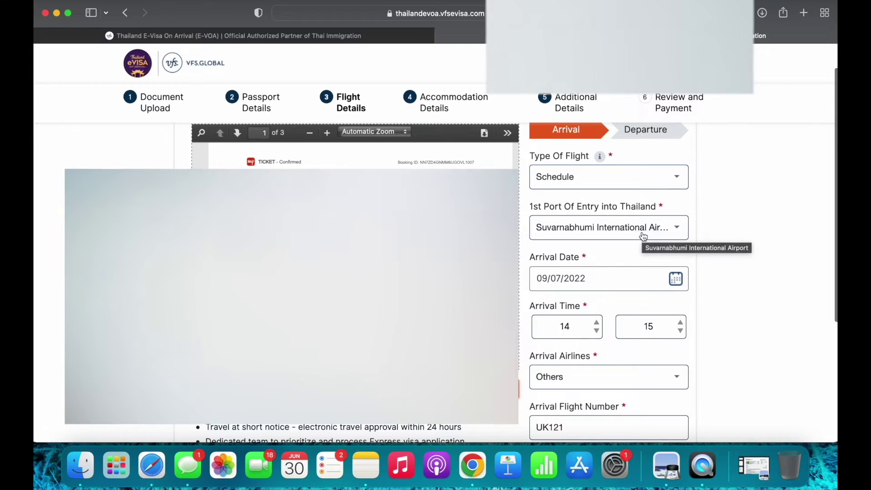
left_click(641, 234)
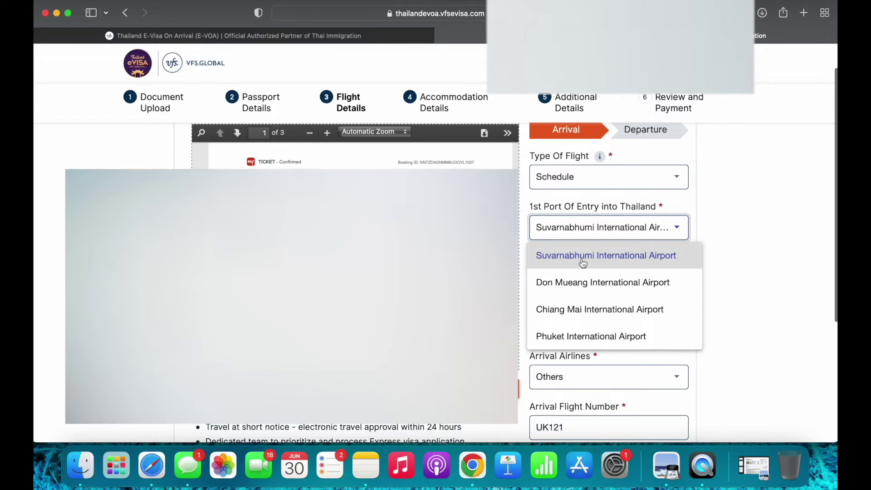
left_click(622, 266)
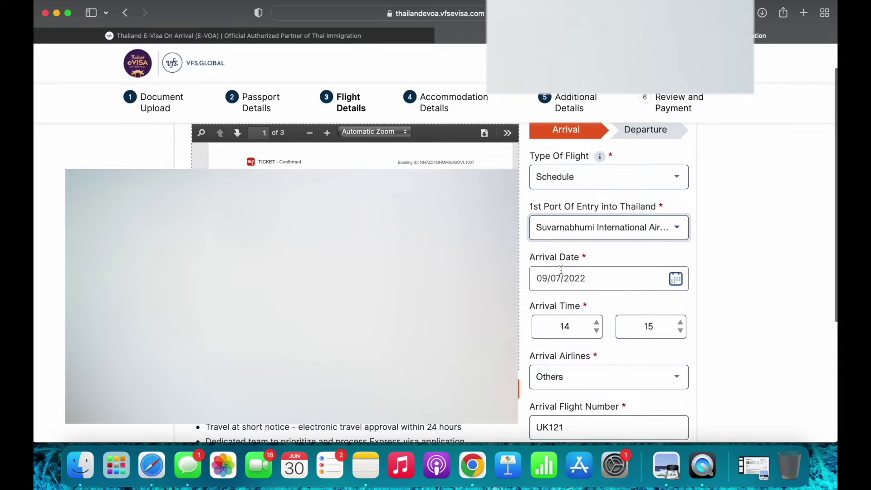
Keep the arrival date 09/07/2022 and Others as the arrival airline
left_click(678, 281)
left_click(677, 281)
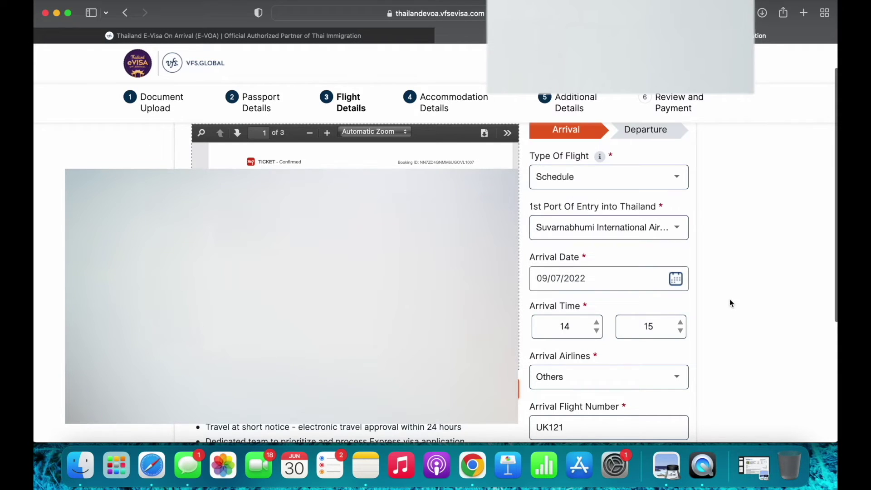
scroll(562, 313, "down", 1)
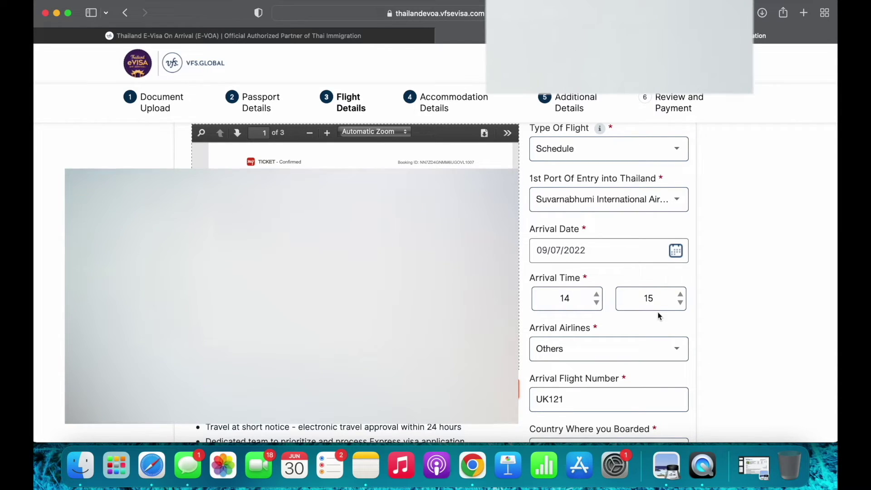
scroll(675, 318, "down", 1)
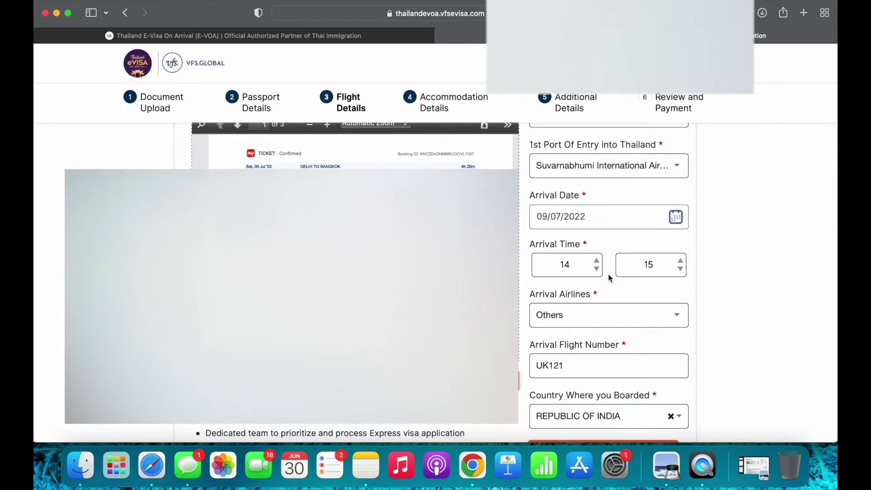
scroll(616, 278, "down", 2)
left_click(603, 254)
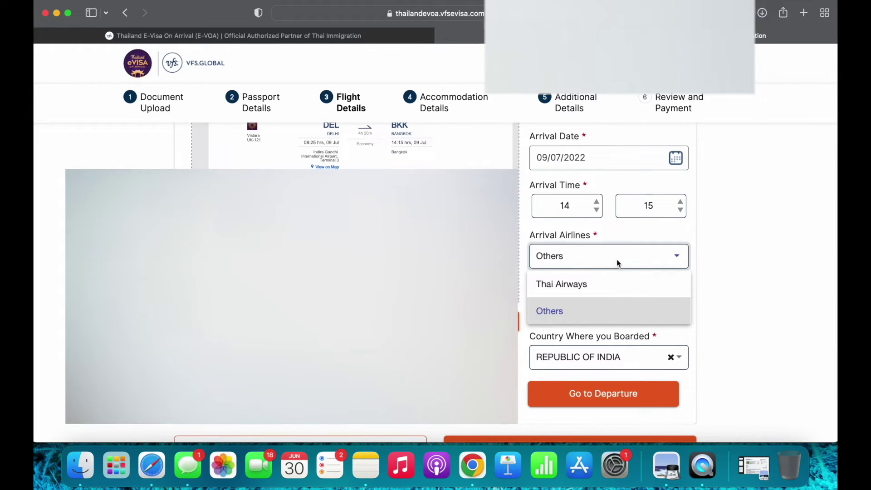
left_click(639, 263)
left_click(628, 263)
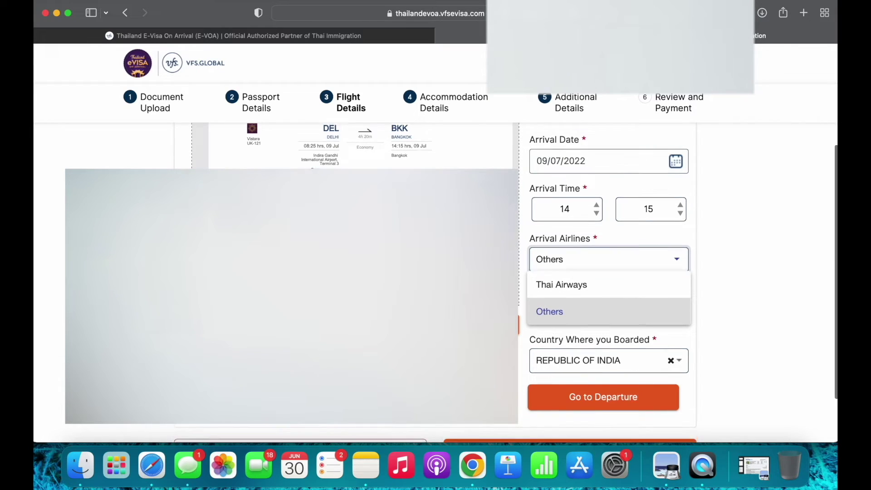
scroll(567, 304, "up", 1)
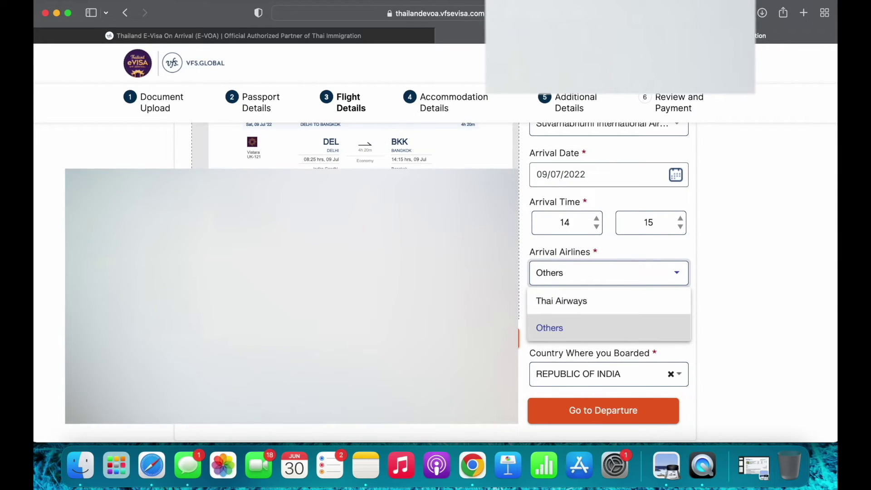
left_click(561, 331)
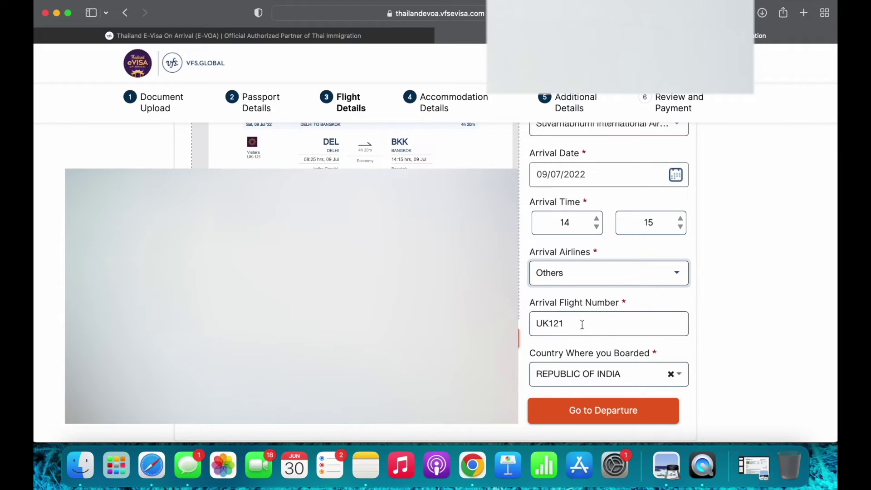
Re-enter the arrival flight number as UK121 and keep REPUBLIC OF INDIA as boarding country
double_click(581, 325)
key("BackSpace")
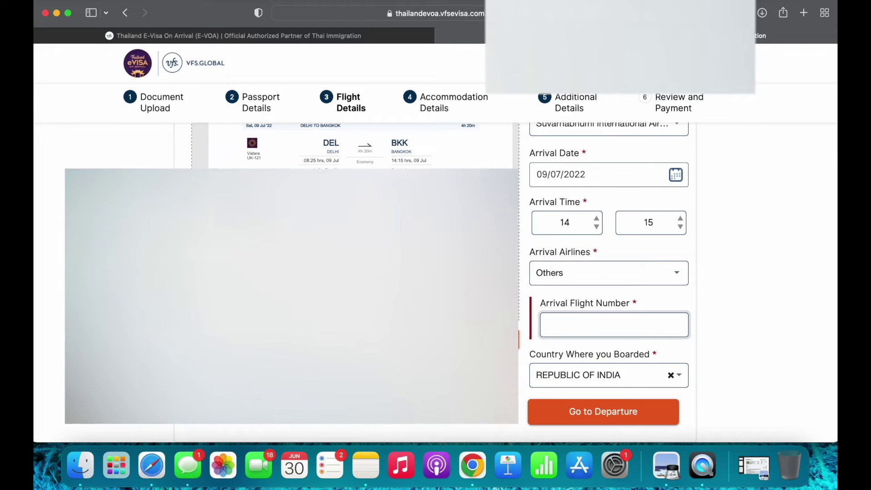
scroll(250, 158, "up", 1)
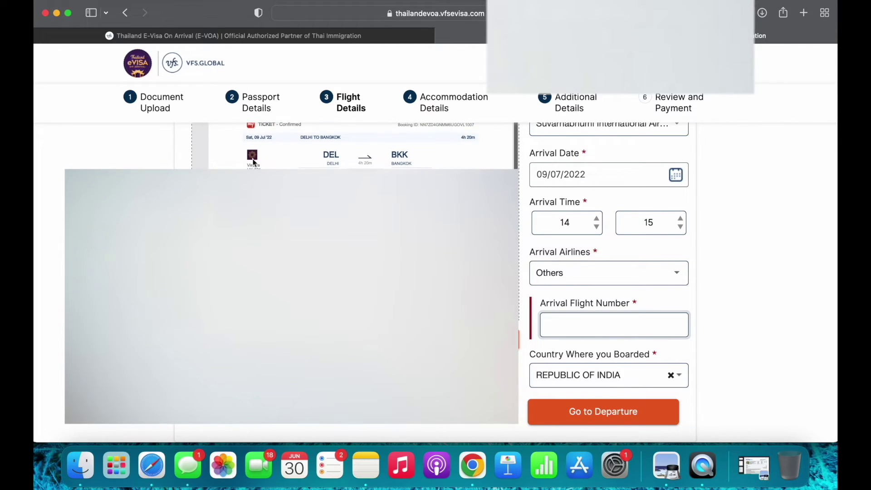
scroll(250, 158, "up", 2)
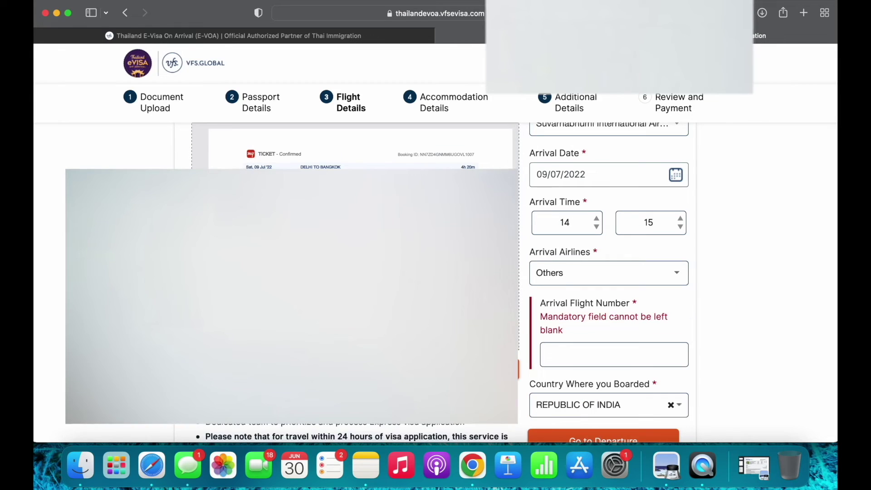
left_click(605, 354)
type("UK-121")
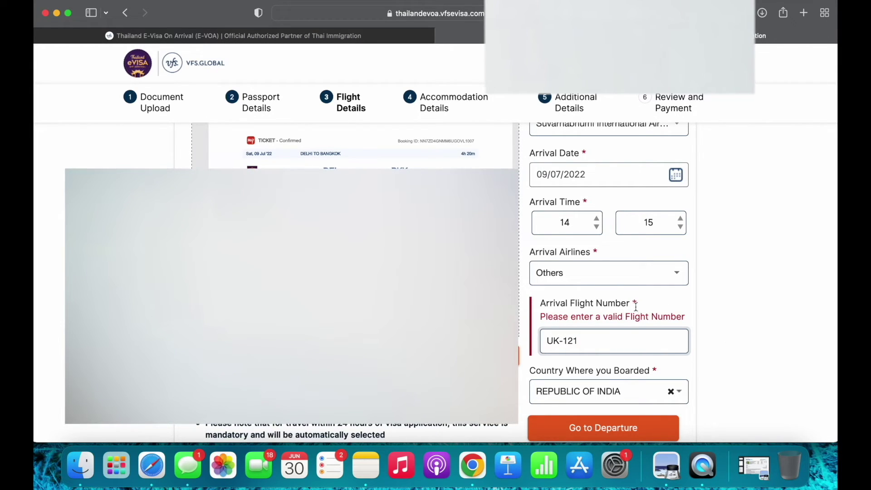
left_click(563, 343)
key("BackSpace")
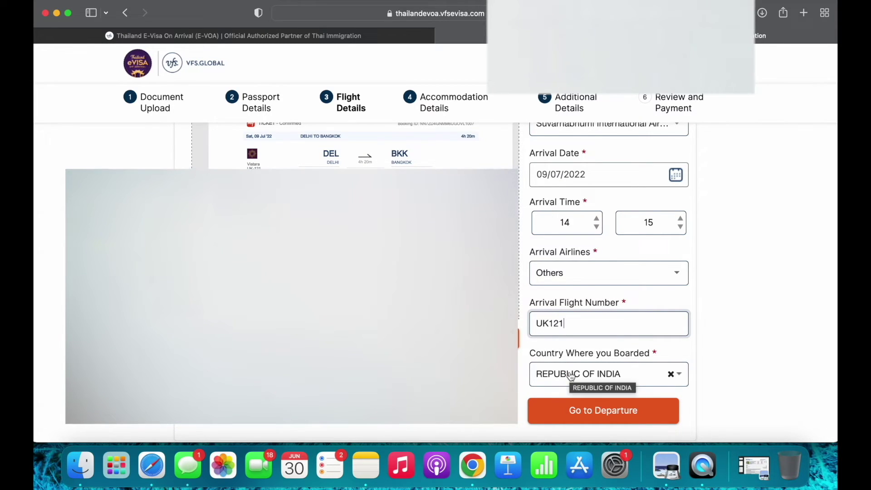
left_click(571, 374)
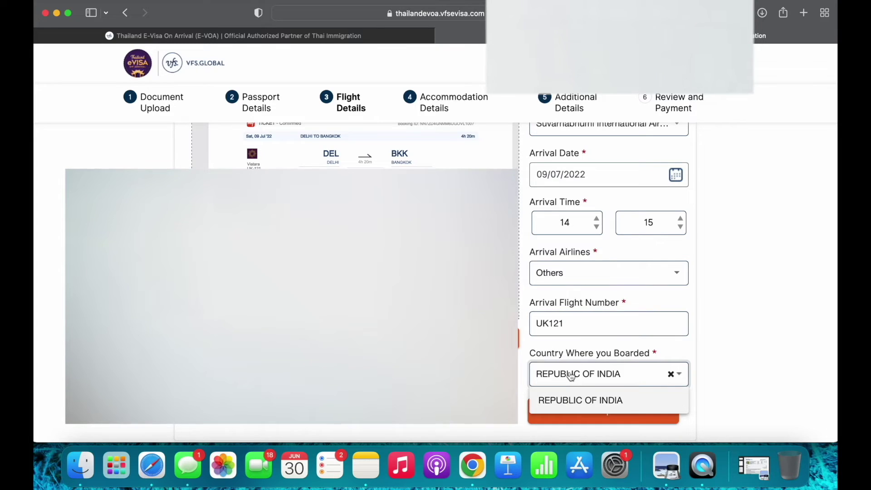
left_click(730, 354)
scroll(657, 344, "down", 2)
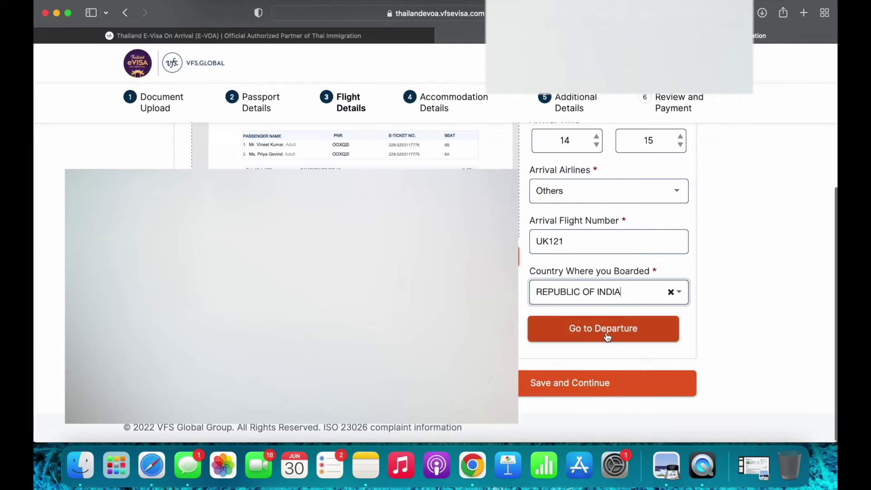
Move to departure details, keeping Others as airline and flight number UK122
left_click(603, 333)
scroll(626, 275, "up", 3)
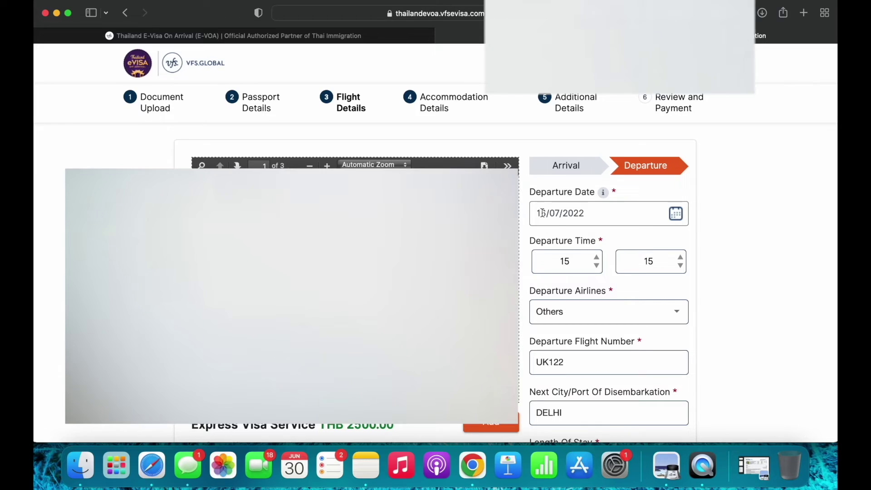
scroll(564, 253, "down", 1)
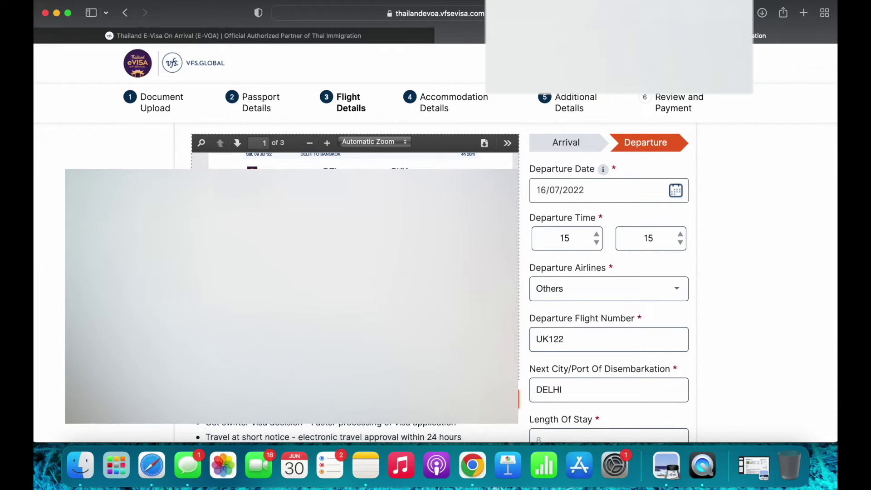
scroll(614, 292, "down", 2)
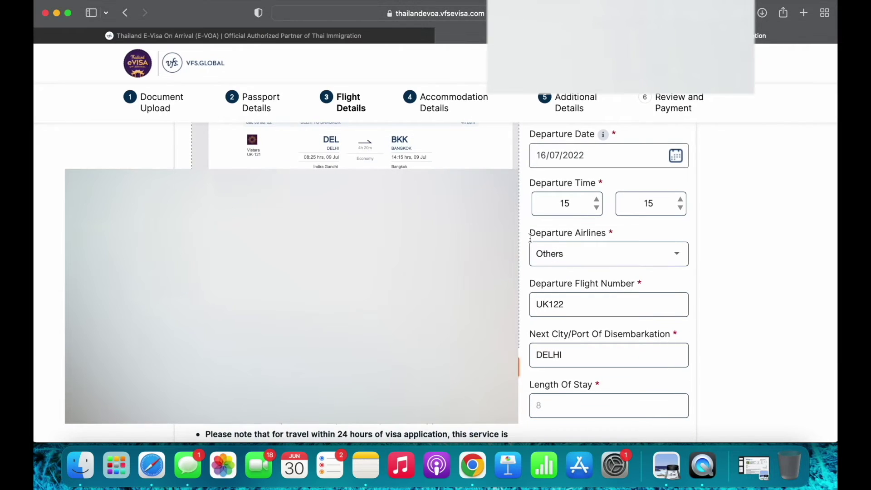
left_click(572, 256)
left_click(585, 307)
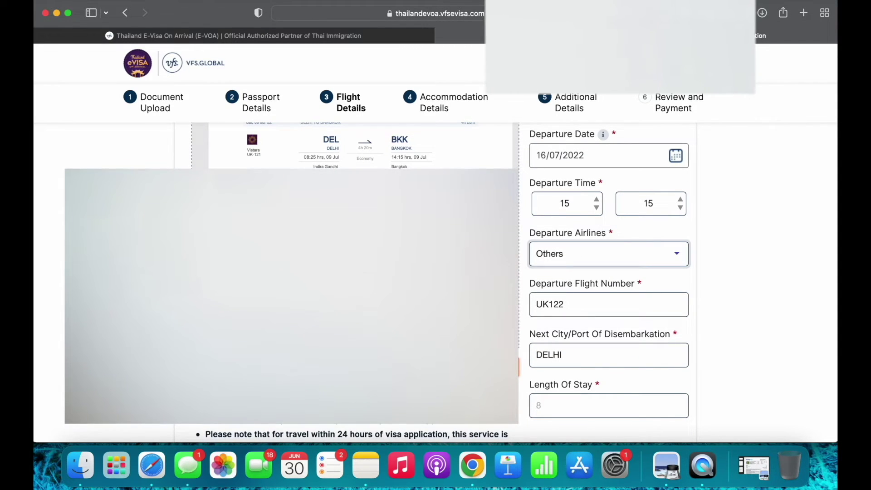
left_click(570, 302)
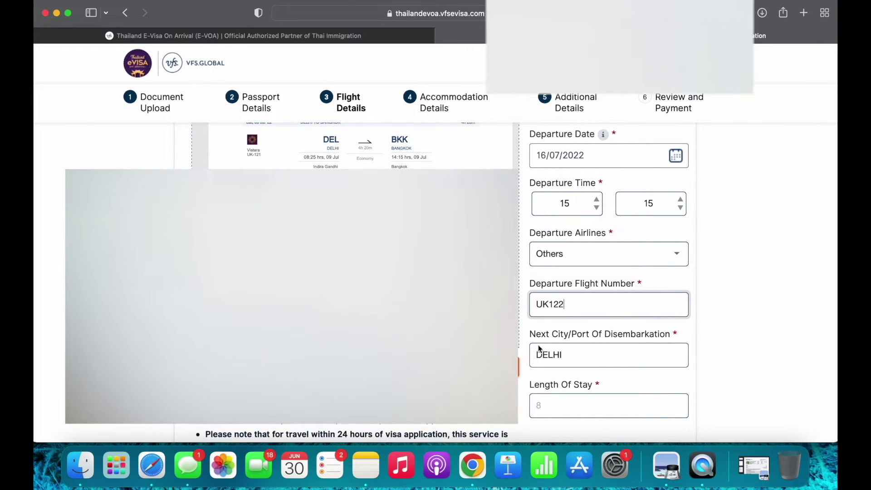
Retype DELHI as the next city/port of disembarkation
scroll(619, 341, "down", 2)
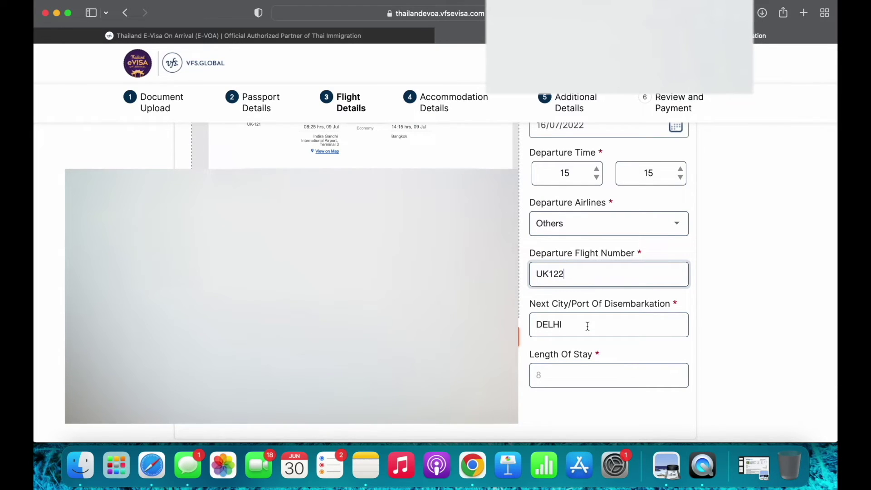
scroll(587, 326, "down", 2)
left_click(572, 293)
double_click(572, 293)
type("DELHI")
scroll(578, 317, "down", 2)
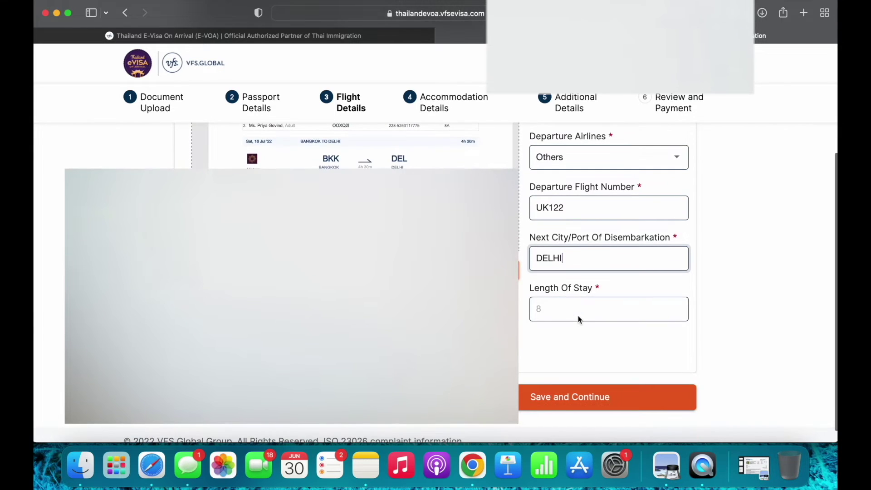
scroll(601, 227, "up", 5)
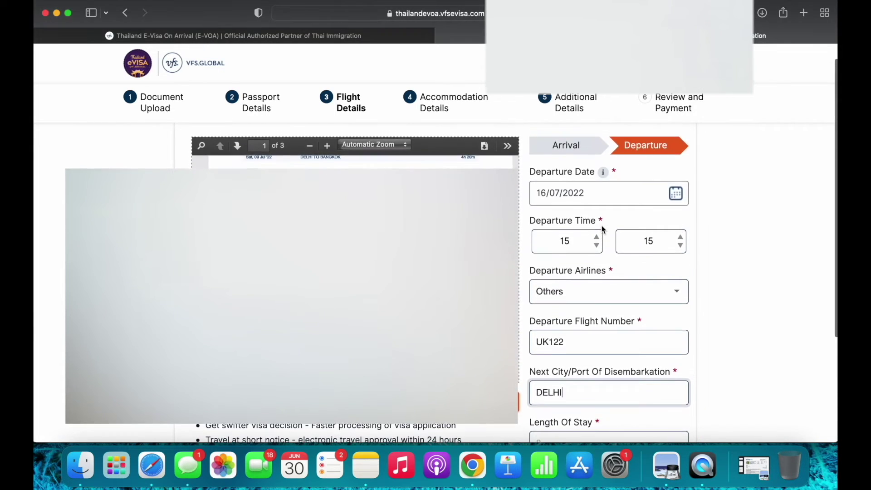
scroll(602, 261, "down", 5)
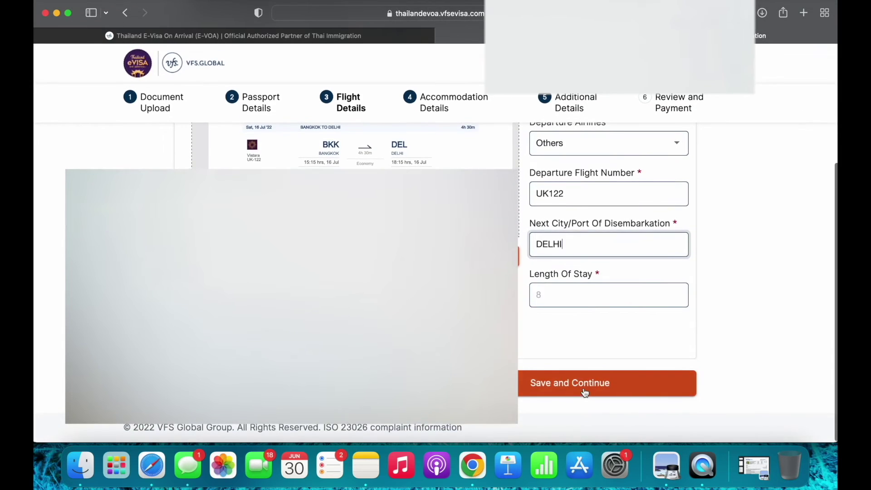
Submit the flight details and clear the Accommodation Name field
left_click(584, 390)
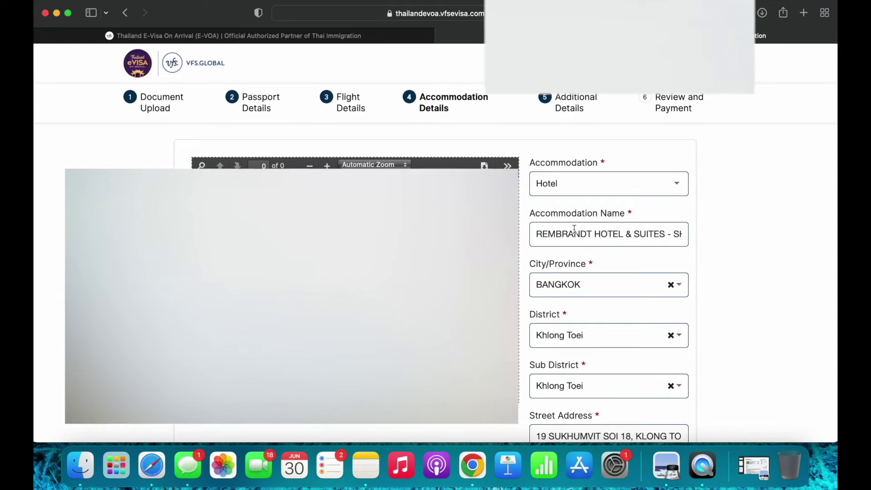
double_click(574, 230)
triple_click(574, 231)
key("BackSpace")
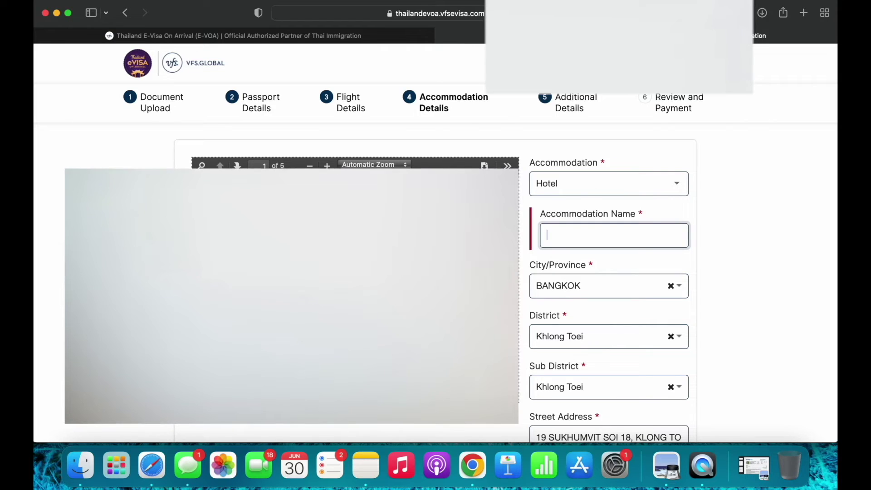
Keep Hotel as the accommodation type and review the BANGKOK, Khlong Toei address
left_click(580, 186)
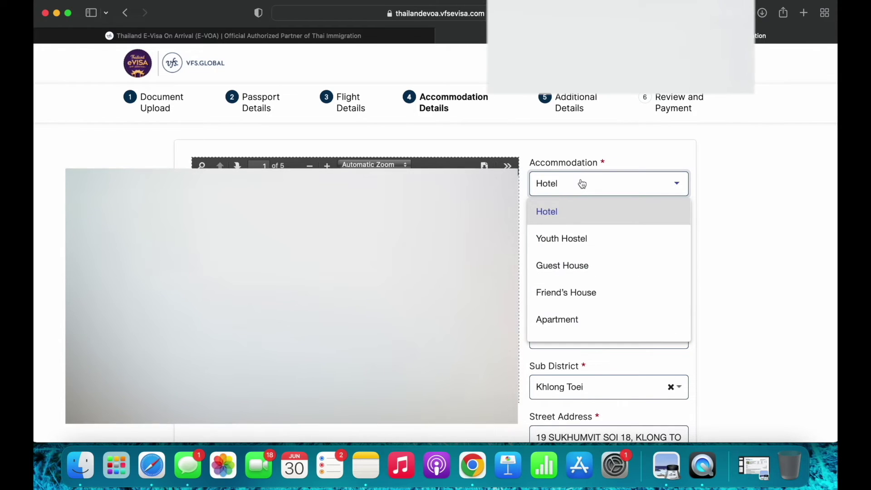
left_click(762, 191)
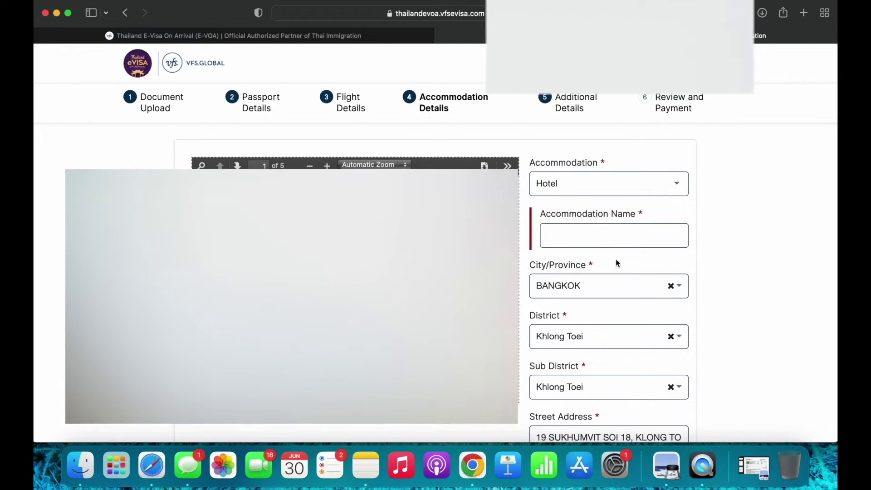
left_click(608, 187)
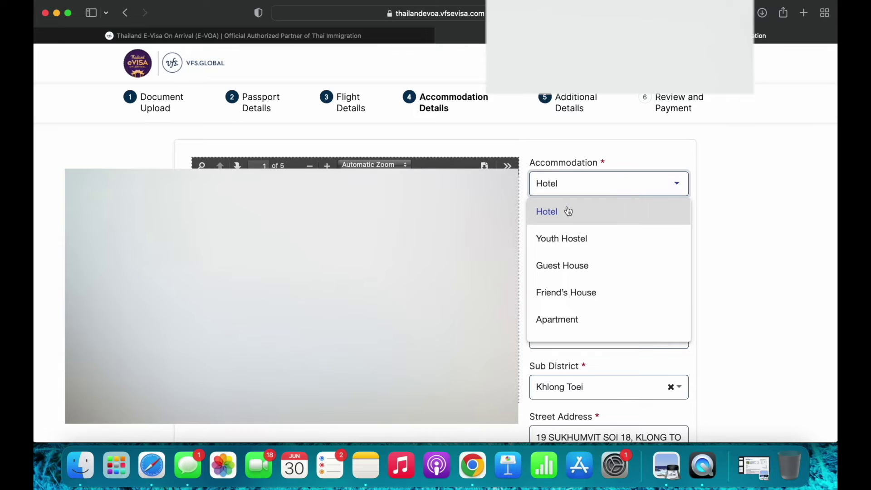
left_click(720, 170)
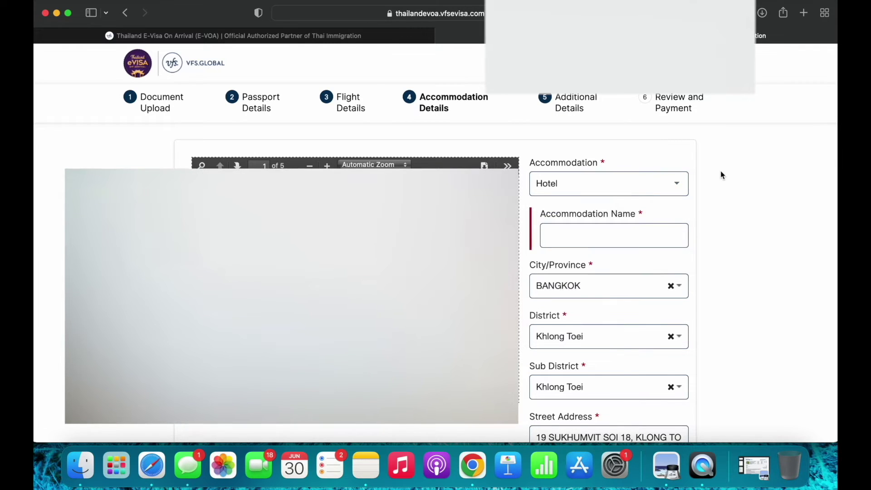
scroll(646, 166, "down", 2)
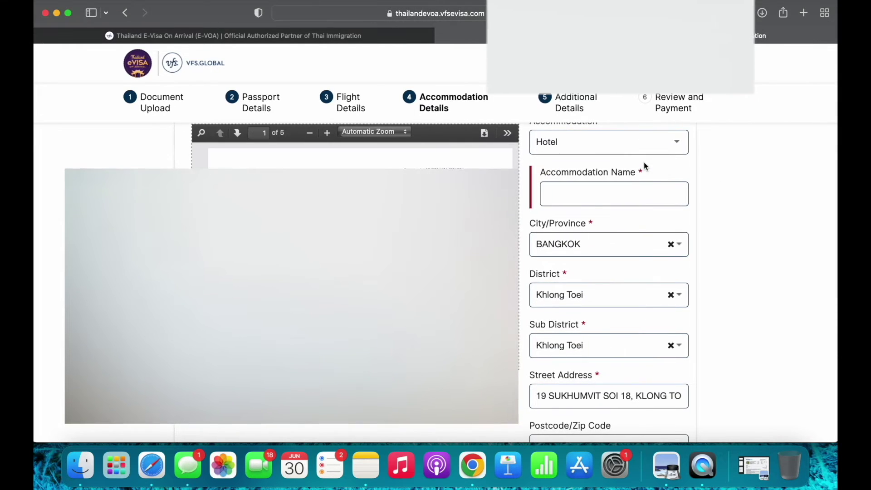
scroll(646, 166, "up", 2)
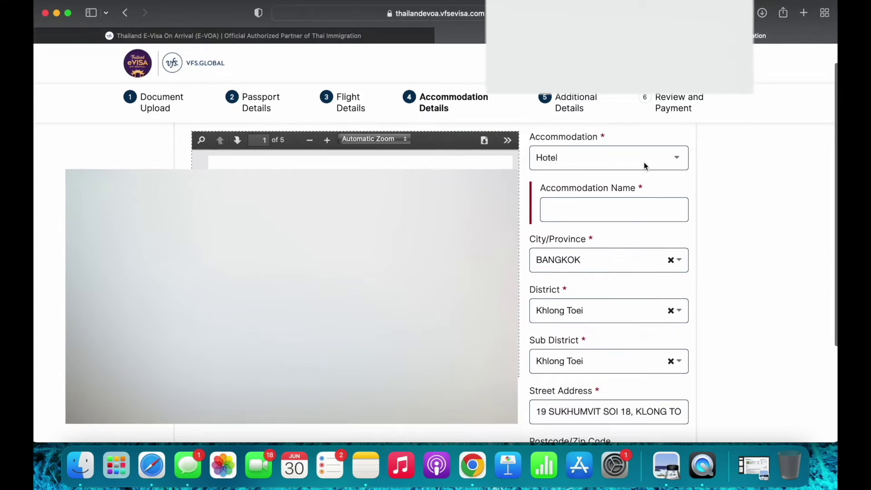
scroll(619, 212, "down", 1)
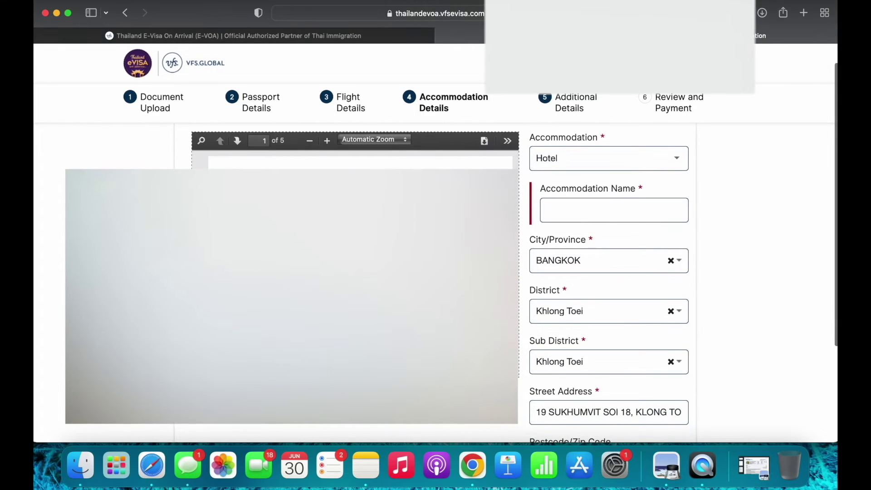
scroll(513, 191, "down", 3)
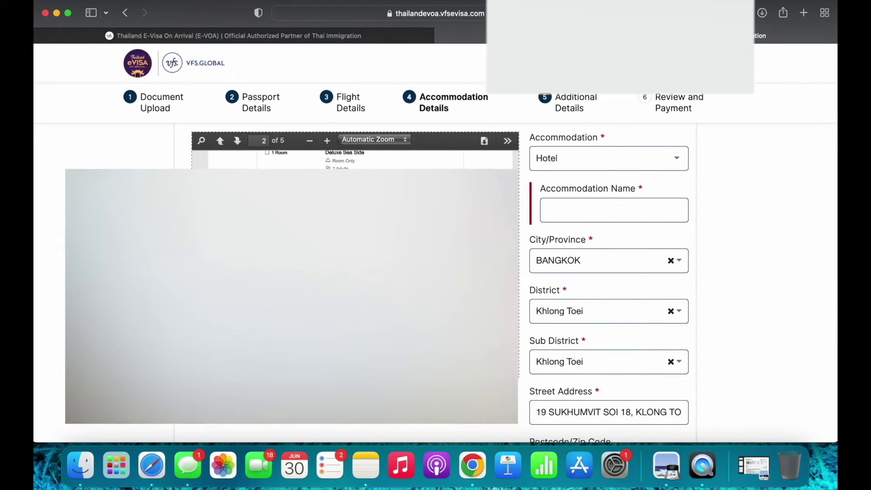
Recheck the Hotel accommodation type and submit the accommodation details
scroll(353, 160, "up", 5)
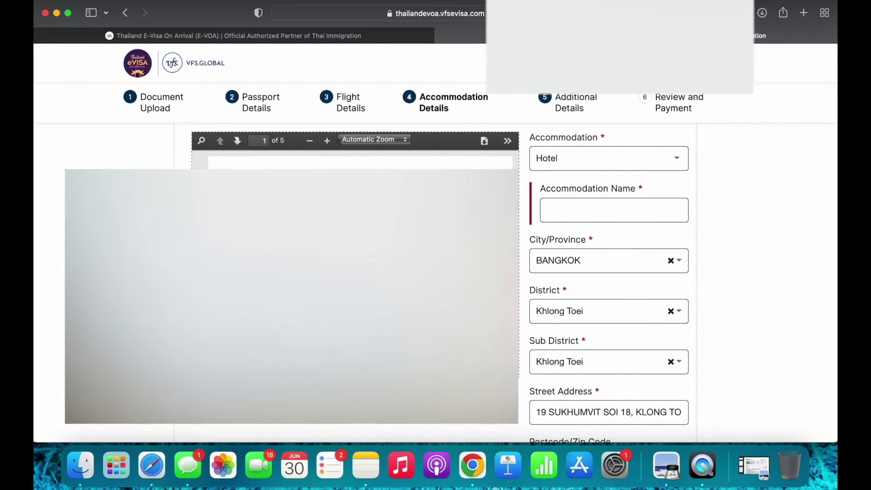
left_click(565, 161)
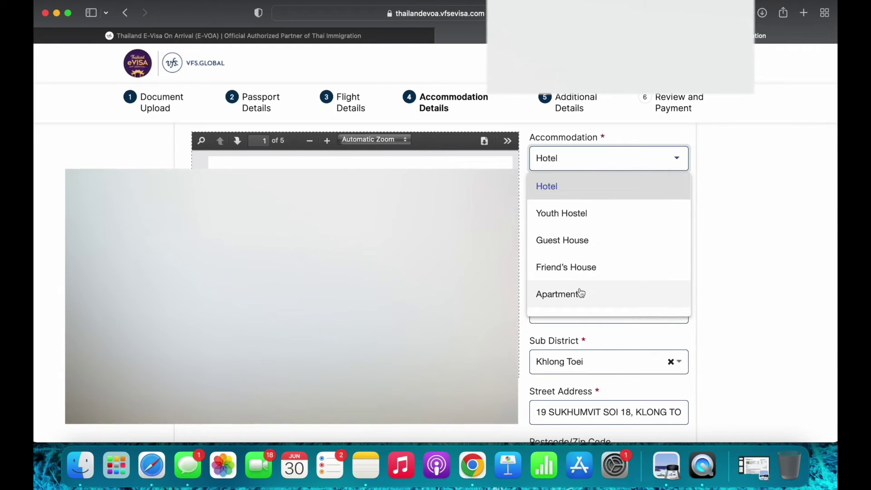
left_click(567, 407)
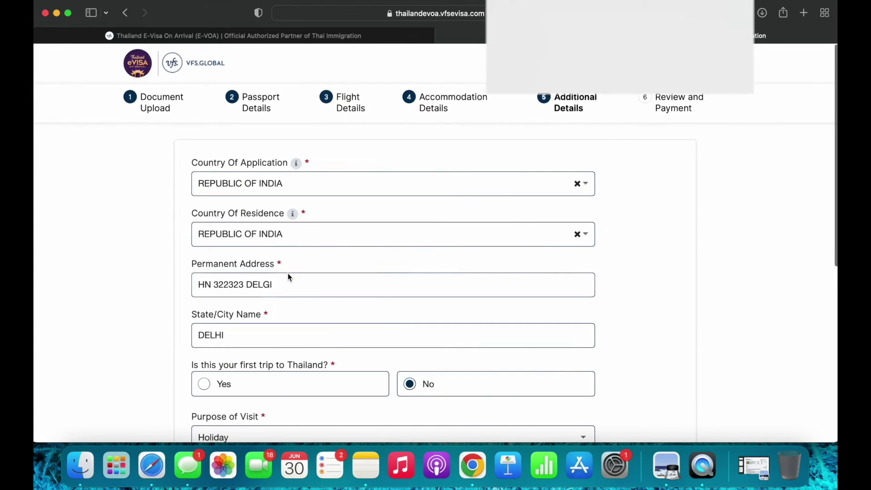
Clear the Permanent Address and the State/City Name DELHI
triple_click(280, 281)
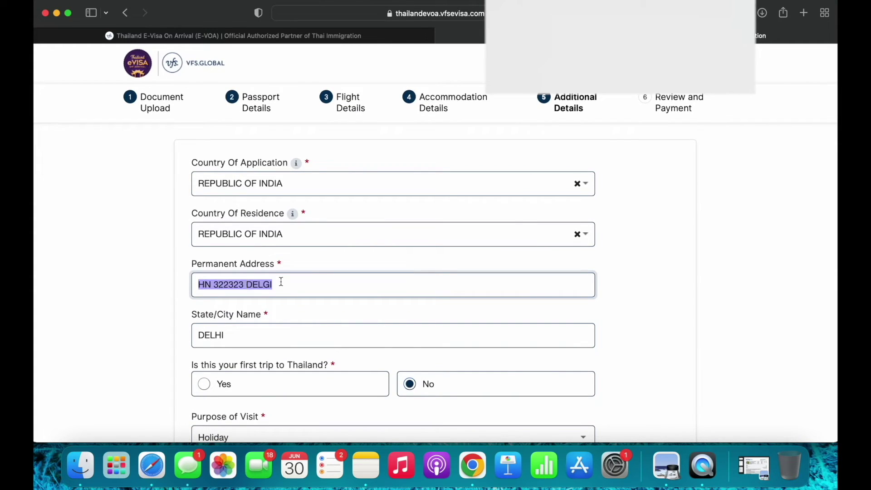
key("BackSpace")
left_click(242, 350)
double_click(241, 351)
key("BackSpace")
Set purpose of visit to Exhibition and keep occupation BUSINESSMAN / BUSINESSWOMAN
scroll(245, 358, "down", 2)
left_click(260, 391)
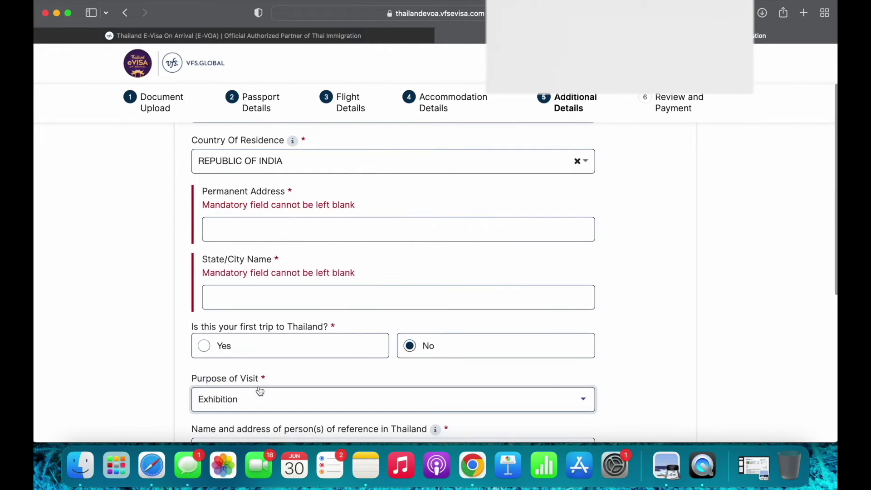
scroll(260, 399, "down", 1)
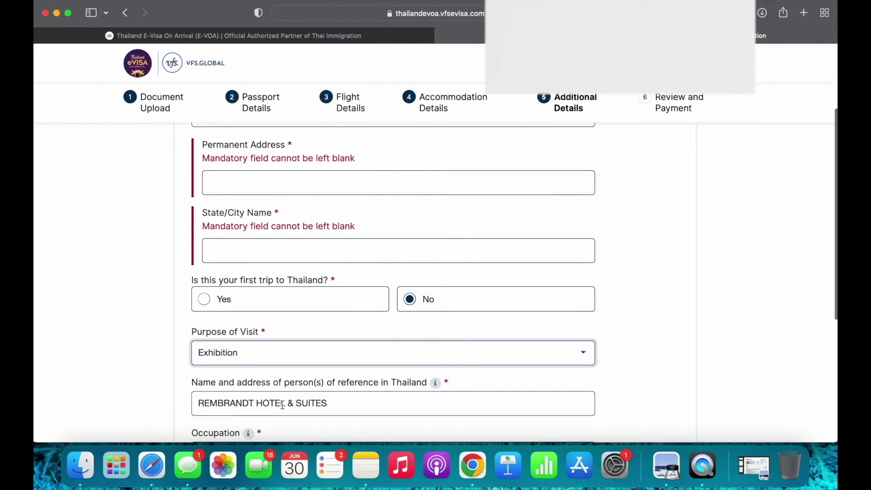
scroll(280, 390, "down", 5)
left_click(285, 249)
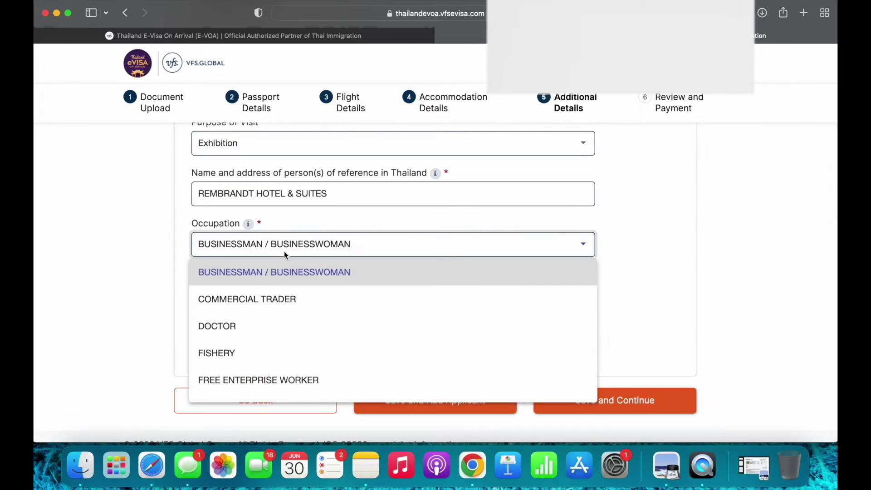
left_click(306, 220)
scroll(306, 217, "up", 10)
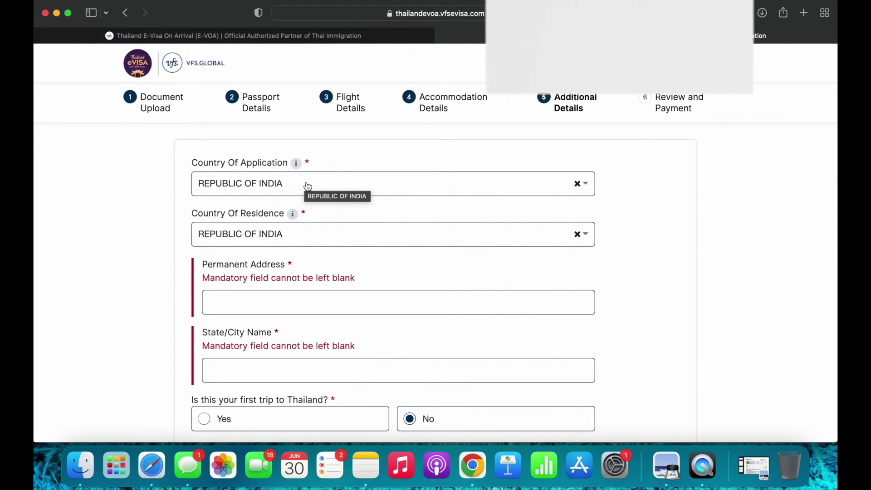
Reset the Country Of Residence to REPUBLIC OF INDIA
left_click(330, 241)
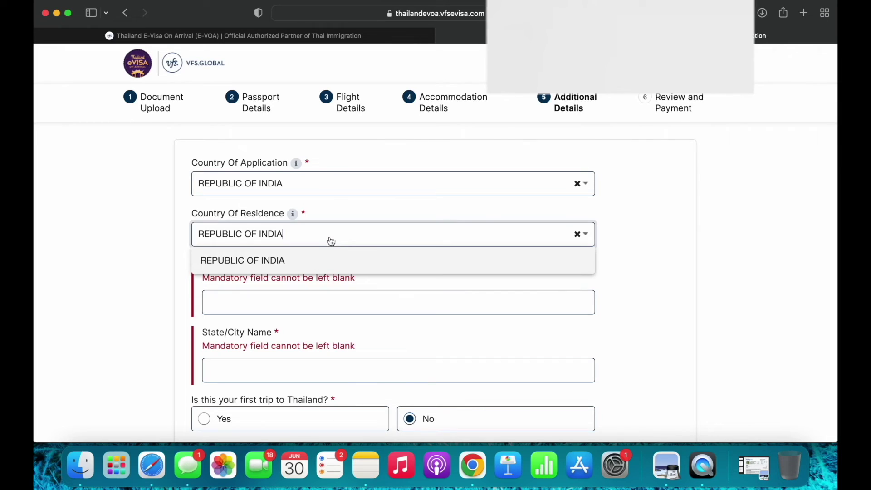
left_click(619, 247)
left_click(577, 234)
left_click(519, 247)
left_click(435, 305)
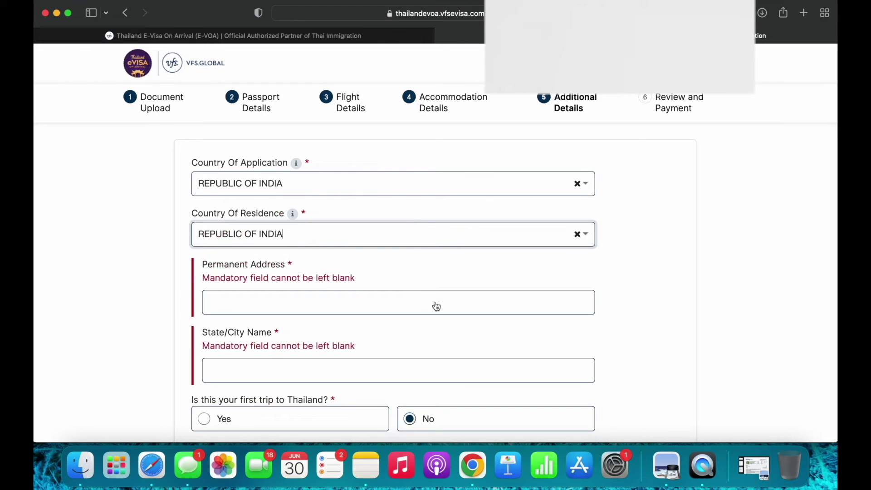
Enter the applicant's permanent address and DELHI as the State/City Name
left_click(346, 297)
type("HN 42")
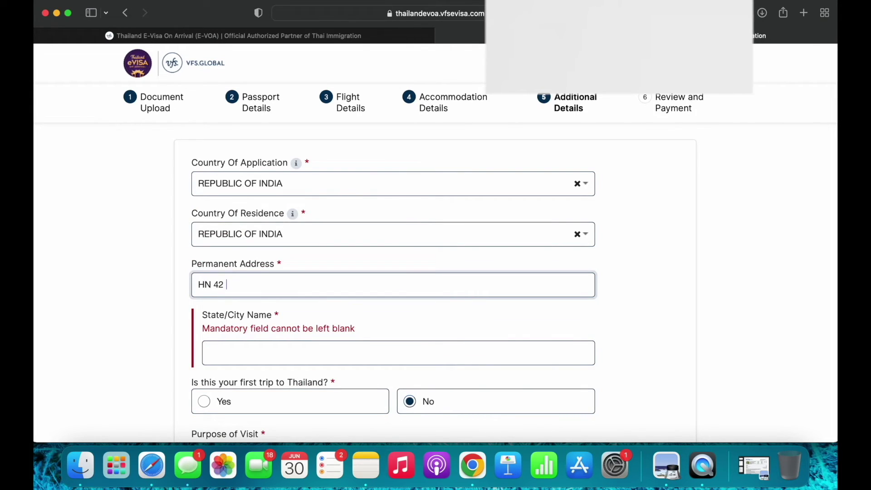
type(" HUIGIIOIDWD")
scroll(364, 313, "down", 2)
left_click(267, 292)
type("DELHI")
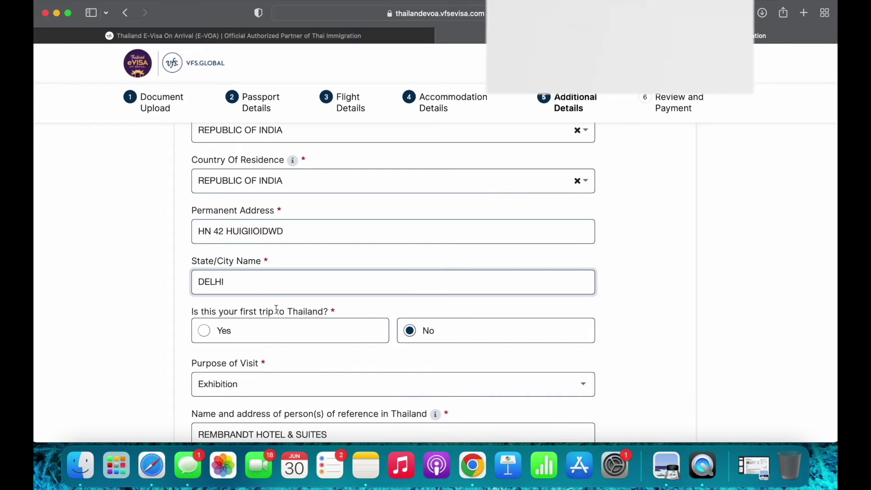
Answer No to the first-trip-to-Thailand question
scroll(276, 309, "down", 1)
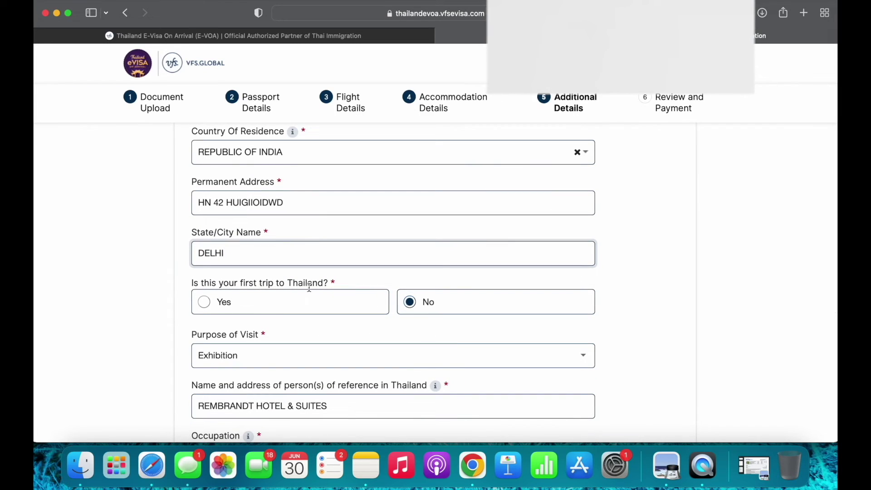
left_click(226, 301)
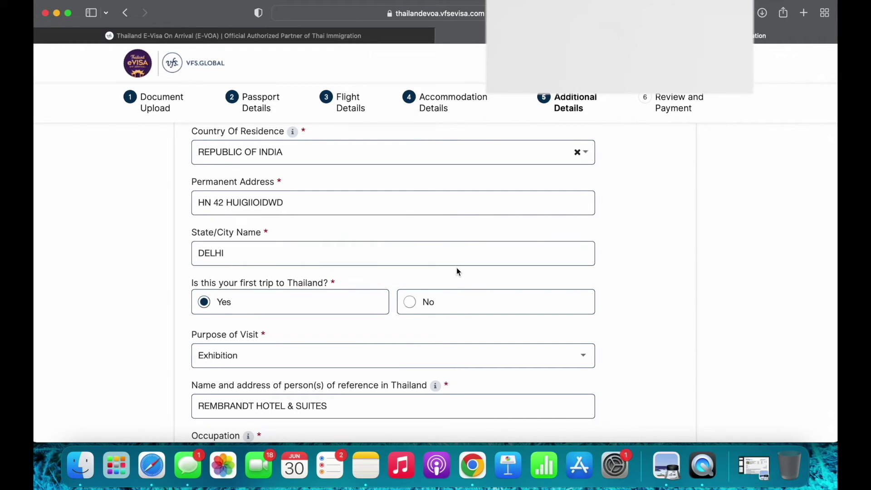
left_click(407, 301)
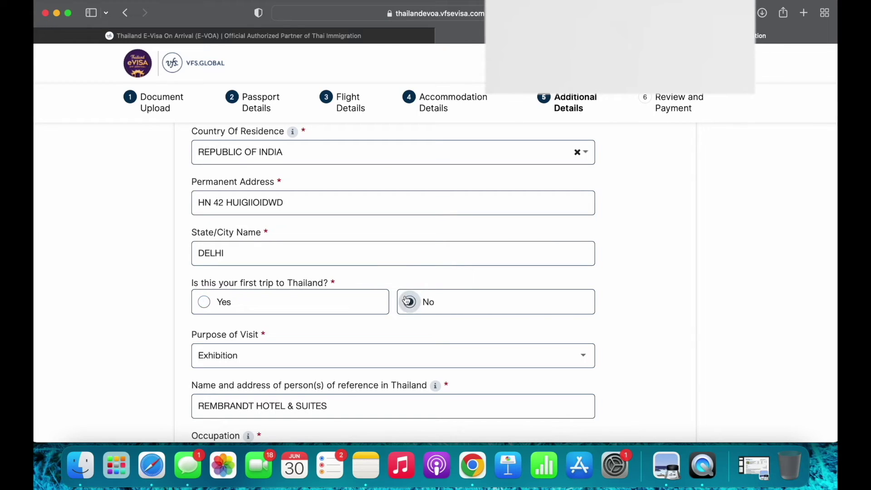
left_click(368, 351)
scroll(352, 285, "up", 3)
scroll(352, 284, "down", 2)
scroll(352, 318, "down", 2)
scroll(345, 301, "down", 1)
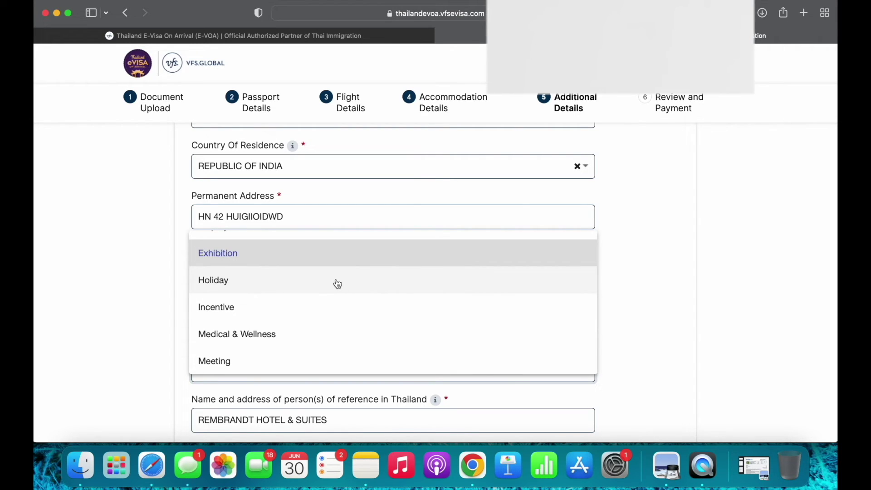
Choose Holiday as purpose of visit and keep BUSINESSMAN / BUSINESSWOMAN as occupation
left_click(336, 284)
scroll(363, 304, "down", 3)
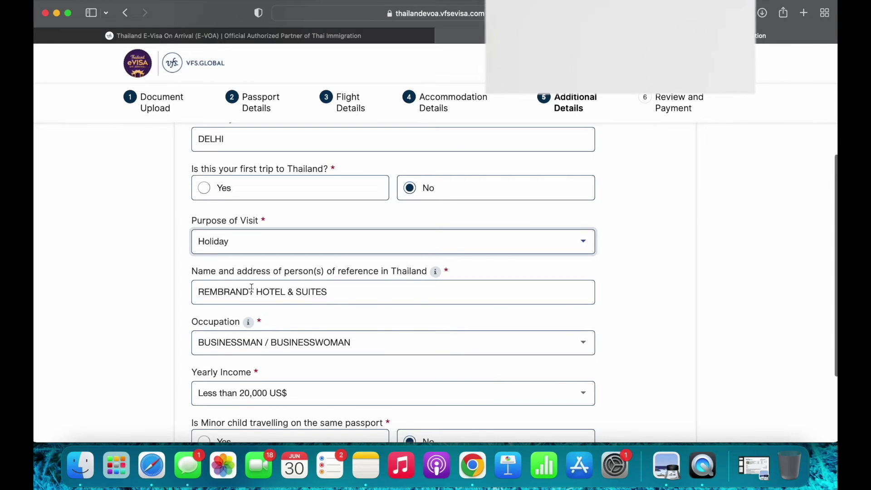
scroll(337, 306, "down", 2)
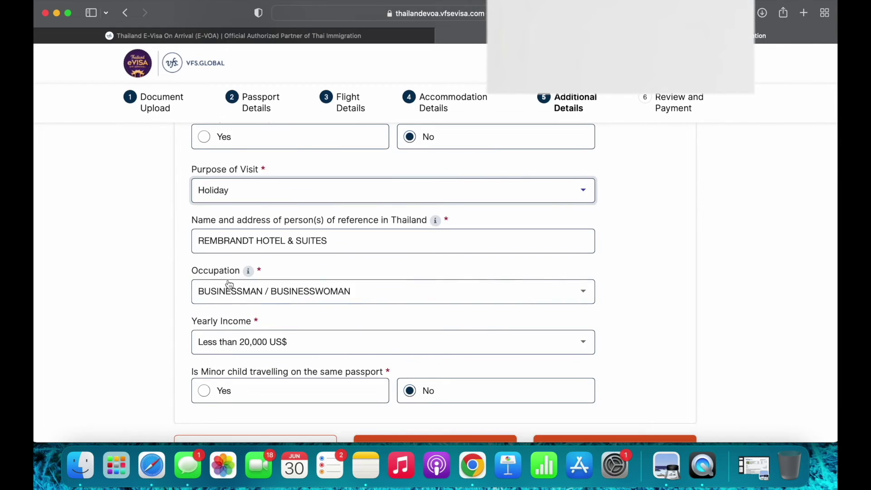
left_click(290, 300)
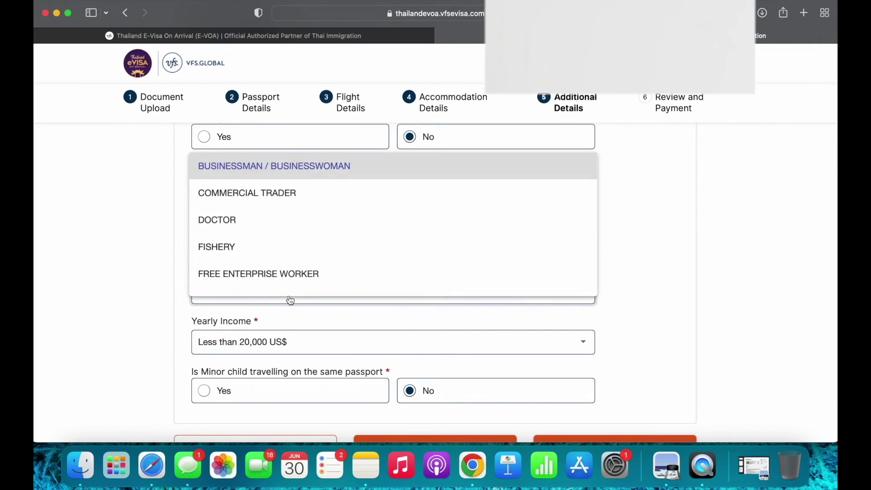
left_click(645, 242)
left_click(423, 290)
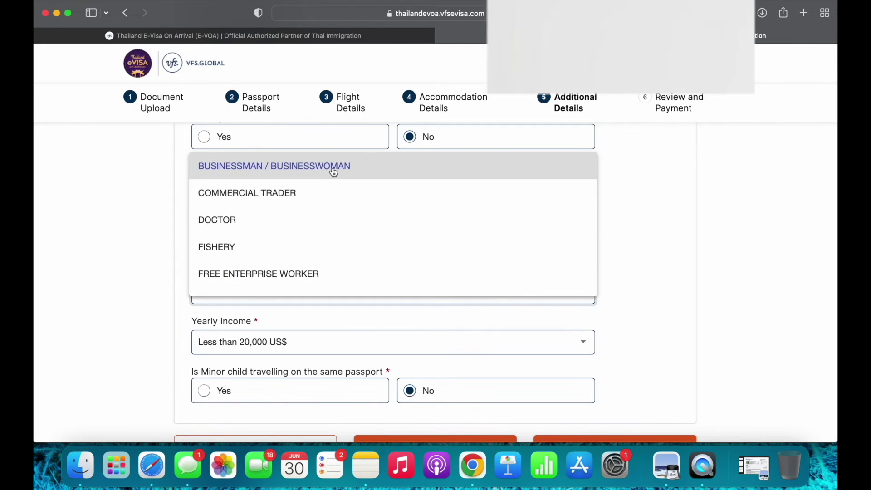
left_click(334, 172)
Try GOVERNMENT OFFICER as occupation, then revert to BUSINESSMAN / BUSINESSWOMAN
left_click(380, 292)
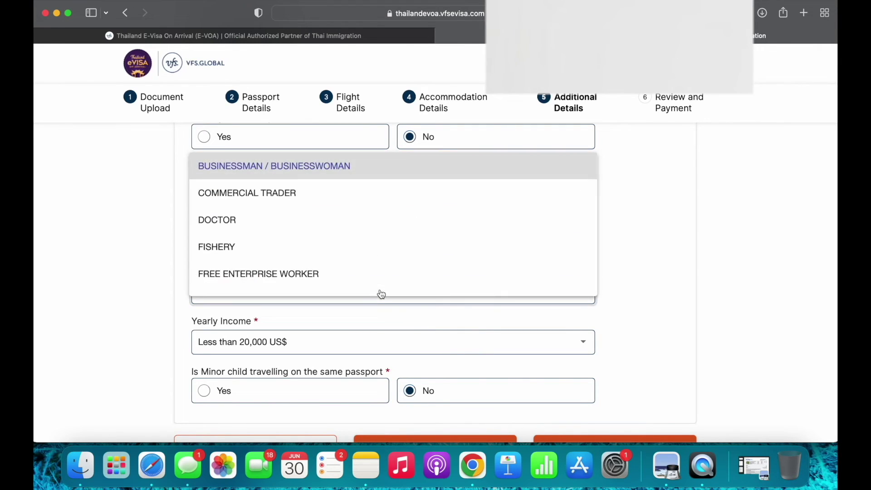
scroll(370, 227, "down", 3)
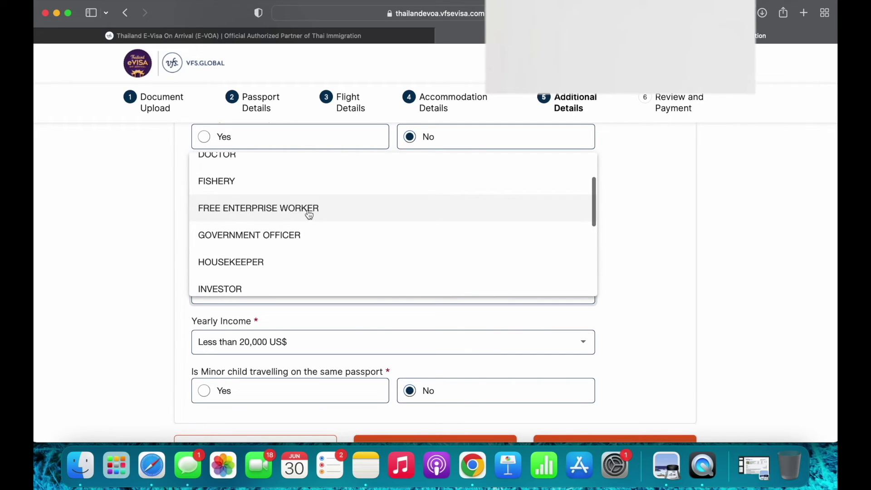
scroll(327, 253, "down", 5)
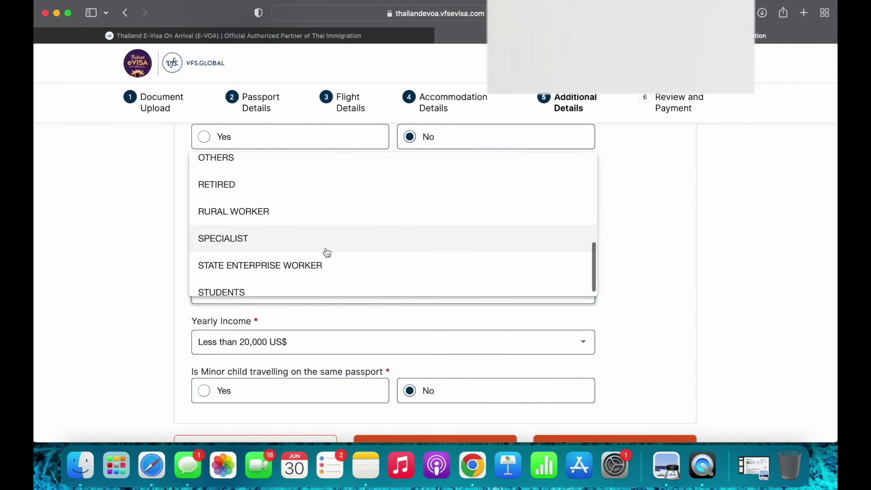
scroll(327, 252, "up", 5)
scroll(334, 214, "up", 2)
scroll(334, 213, "down", 3)
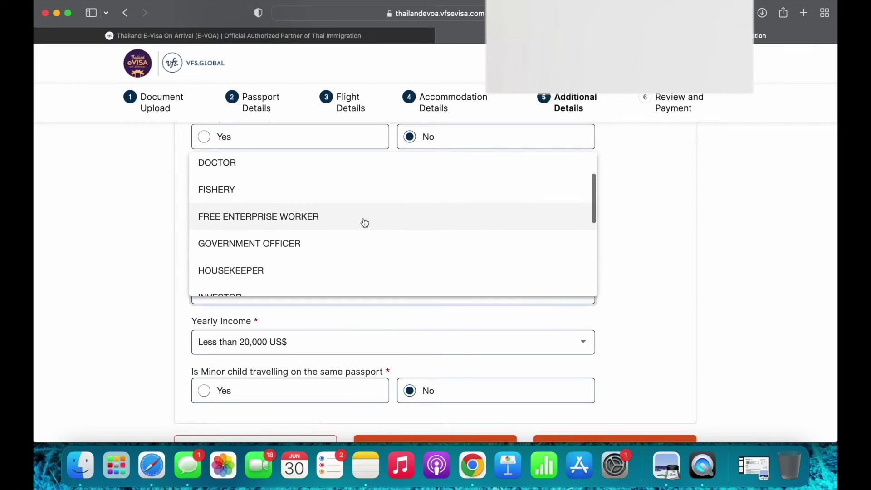
left_click(302, 245)
left_click(312, 304)
scroll(316, 225, "up", 3)
left_click(315, 176)
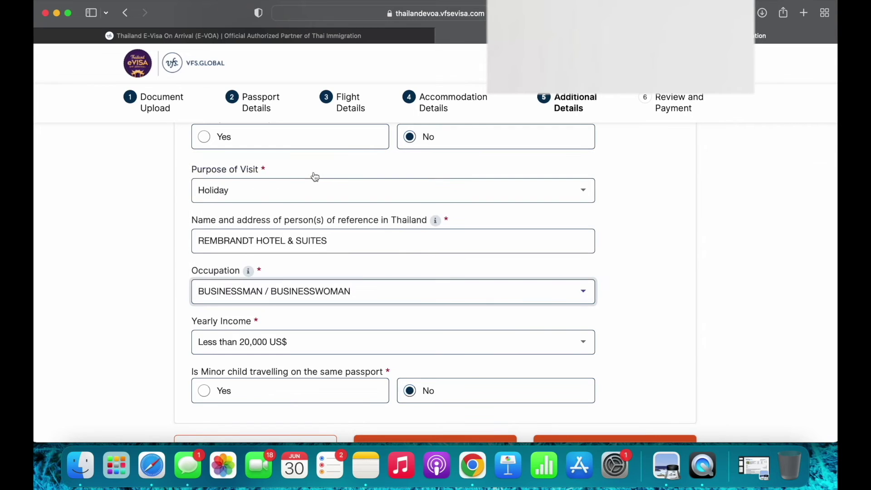
scroll(340, 243, "down", 3)
Set yearly income to Less than 20,000 US$ and submit the additional details
left_click(305, 281)
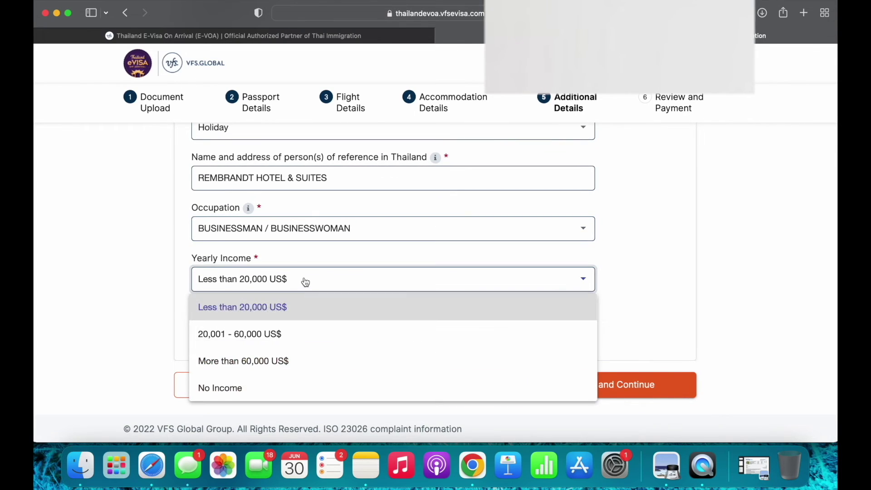
left_click(297, 313)
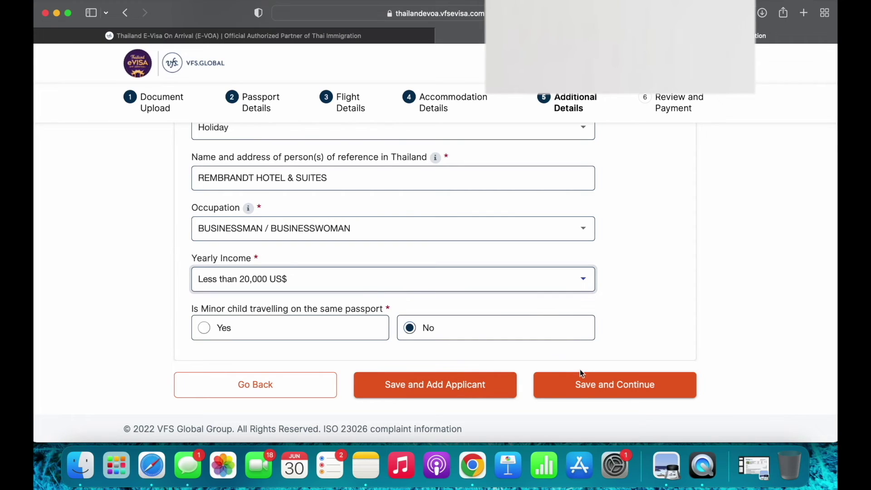
left_click(580, 392)
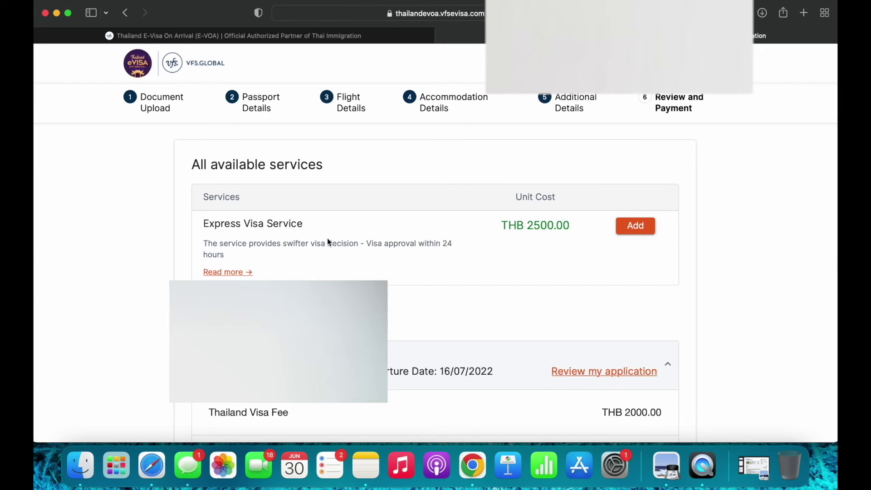
Review the payment summary: Express Visa Service THB 2500.00 and visa fee THB 2000.00
scroll(327, 241, "down", 1)
scroll(272, 217, "up", 1)
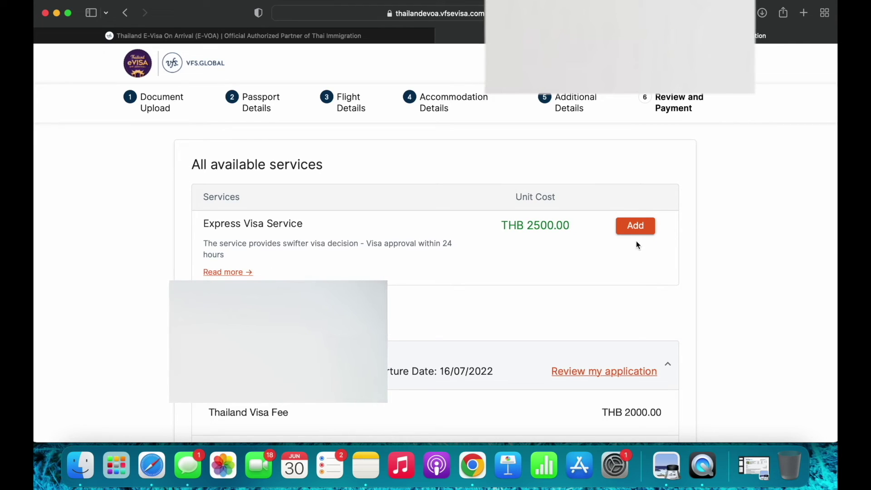
scroll(580, 250, "down", 2)
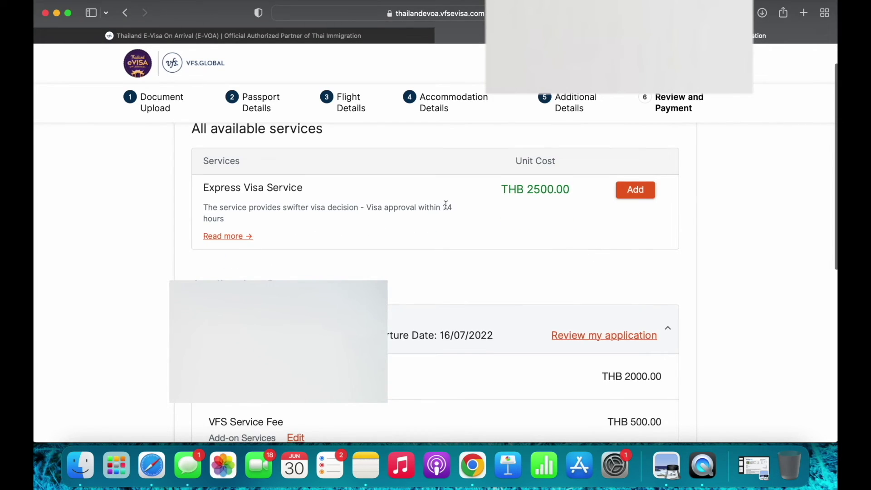
scroll(440, 209, "up", 1)
scroll(393, 239, "down", 2)
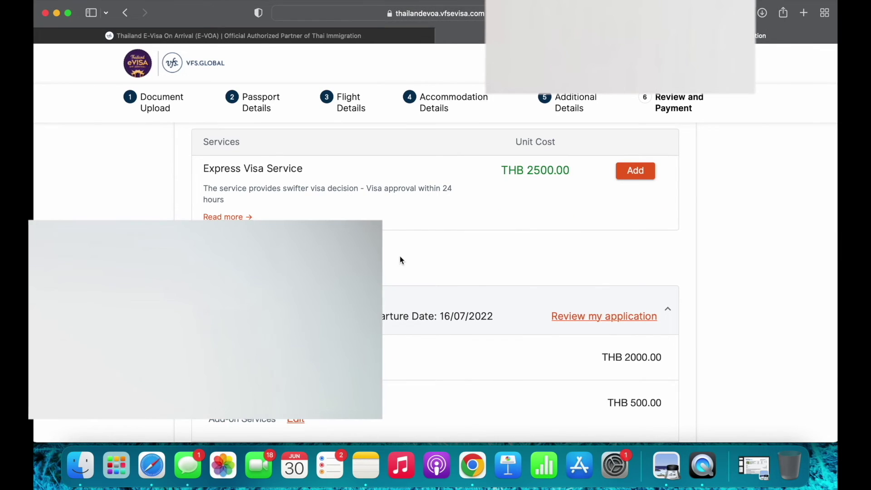
scroll(399, 256, "down", 3)
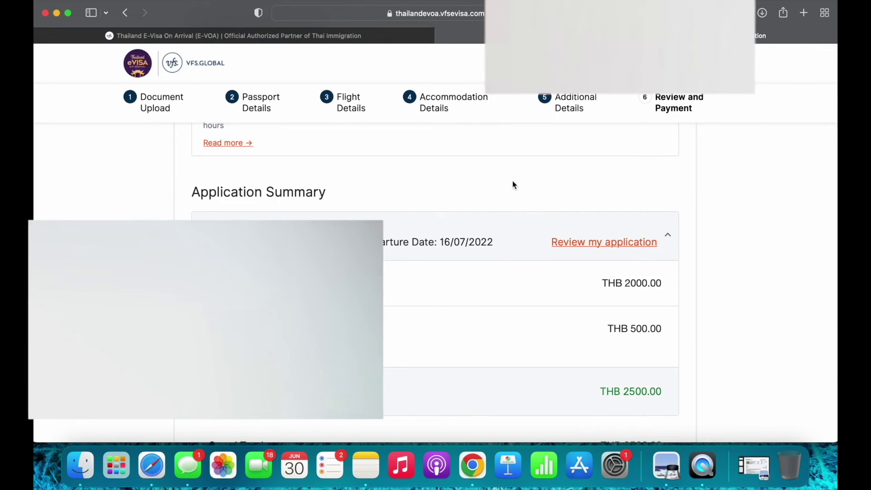
scroll(514, 185, "up", 1)
scroll(513, 184, "up", 2)
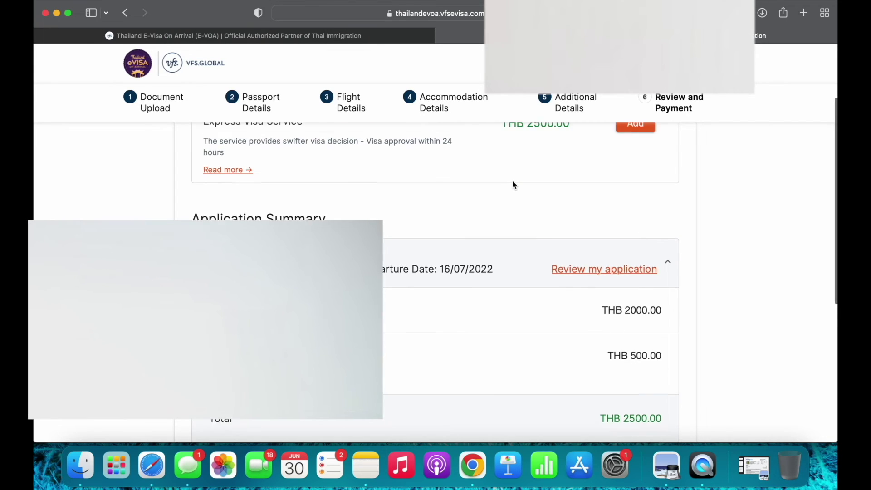
scroll(558, 199, "up", 1)
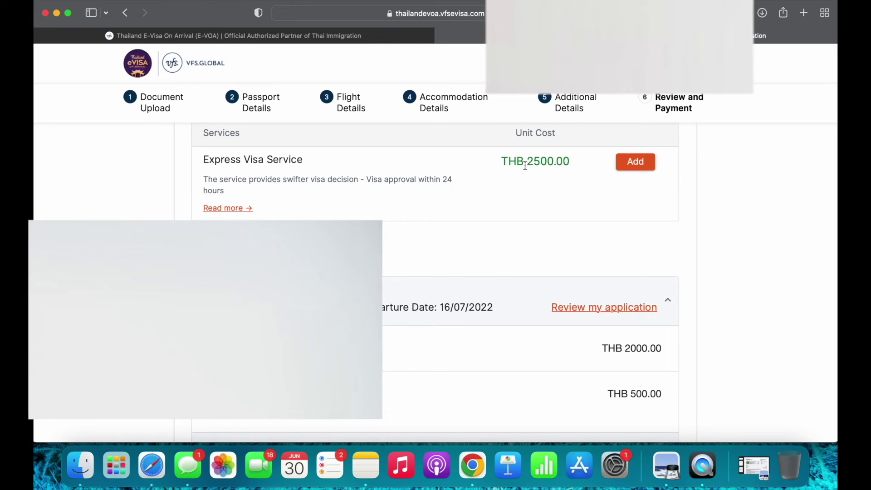
scroll(562, 218, "down", 4)
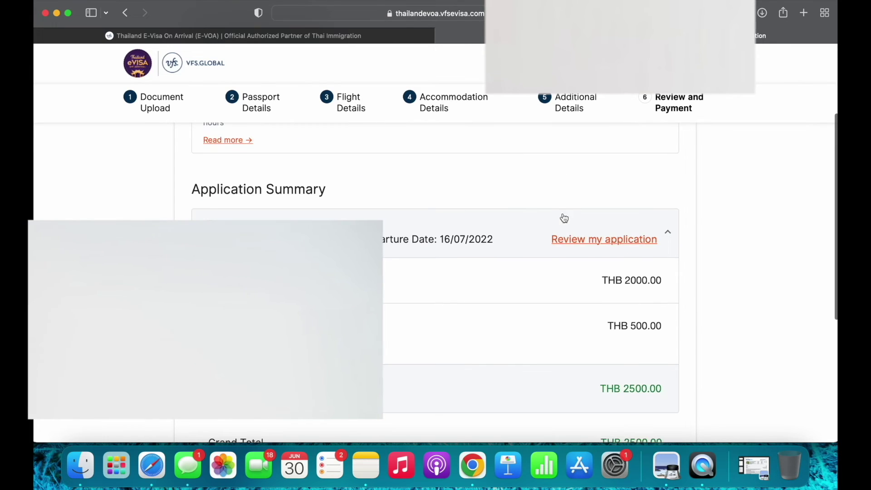
scroll(563, 218, "up", 5)
scroll(551, 220, "down", 4)
scroll(550, 220, "up", 4)
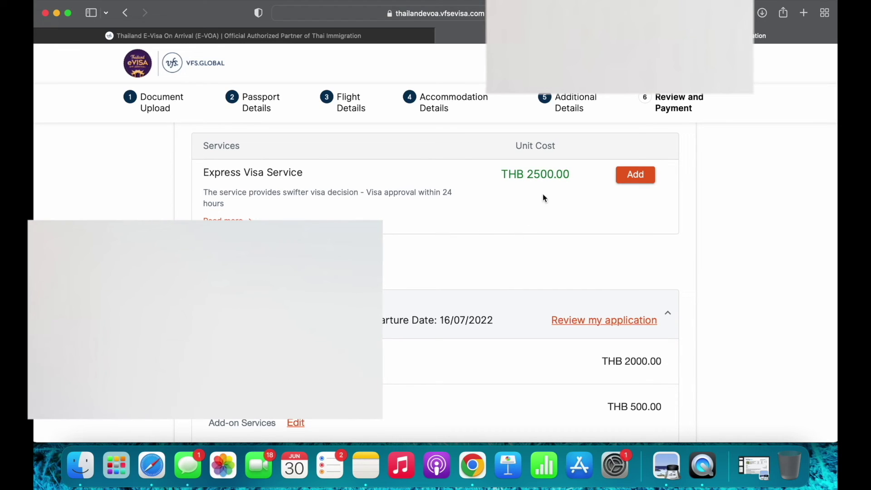
Confirm the application details are correct and proceed to the 2C2P secure payment
scroll(487, 199, "down", 3)
scroll(487, 200, "up", 3)
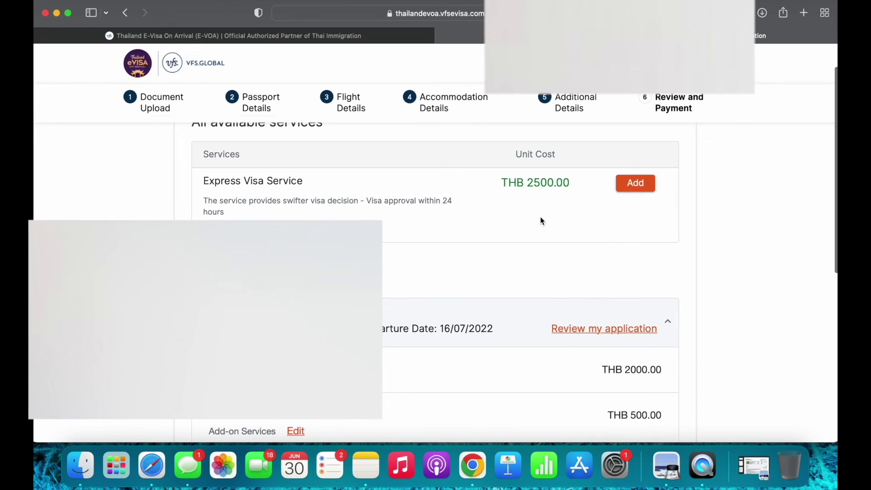
scroll(541, 220, "down", 3)
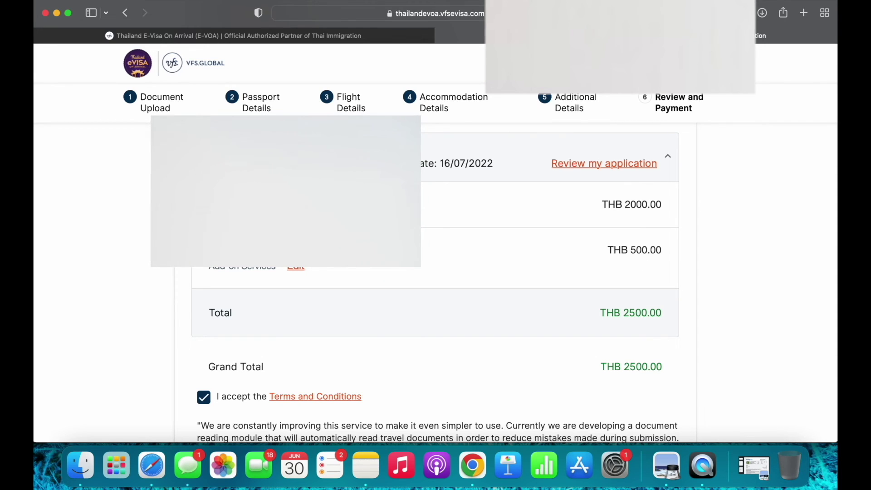
scroll(447, 290, "down", 5)
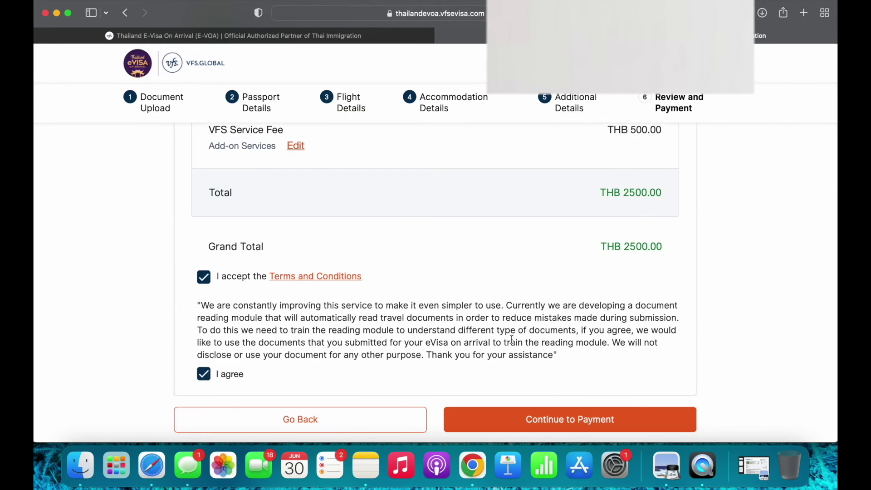
scroll(512, 339, "down", 2)
left_click(574, 384)
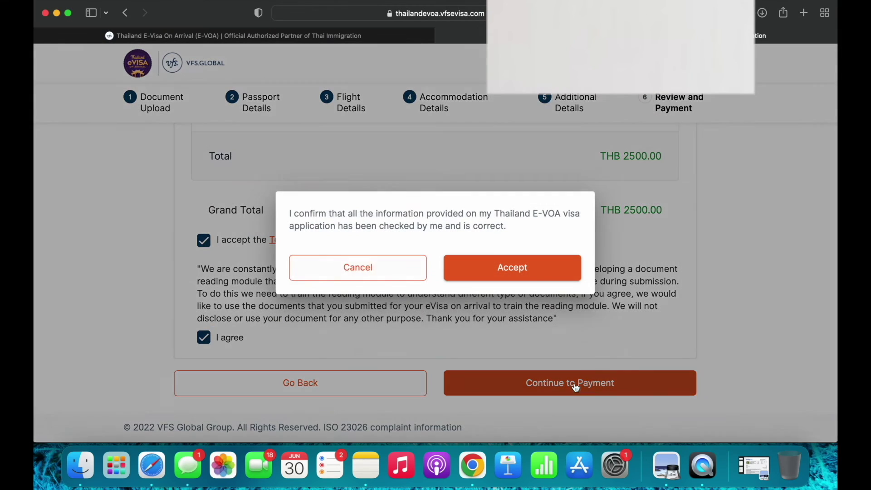
left_click(520, 274)
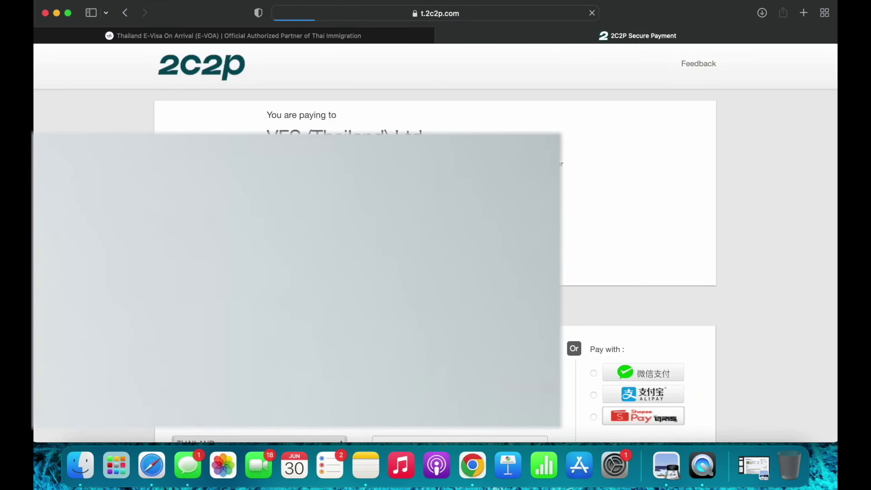
left_click(398, 35)
left_click(412, 14)
Search the web for 'gmail' and open Gmail
type("gmail")
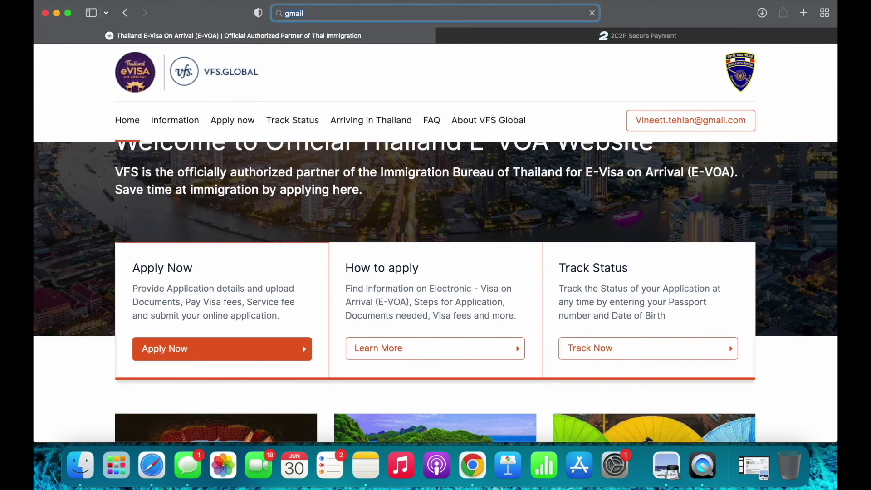
key("Return")
left_click(188, 168)
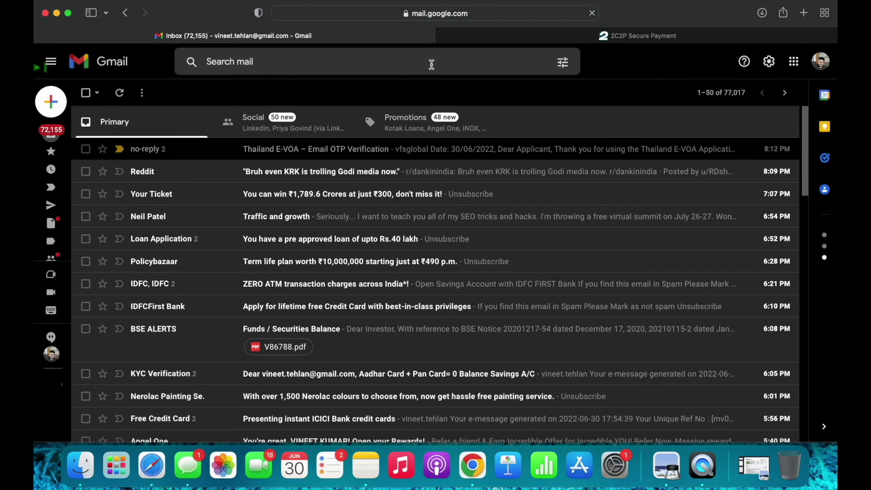
Search the mailbox for evoa and open the 'Thailand E-VOA – Payment Completed' email
left_click(431, 63)
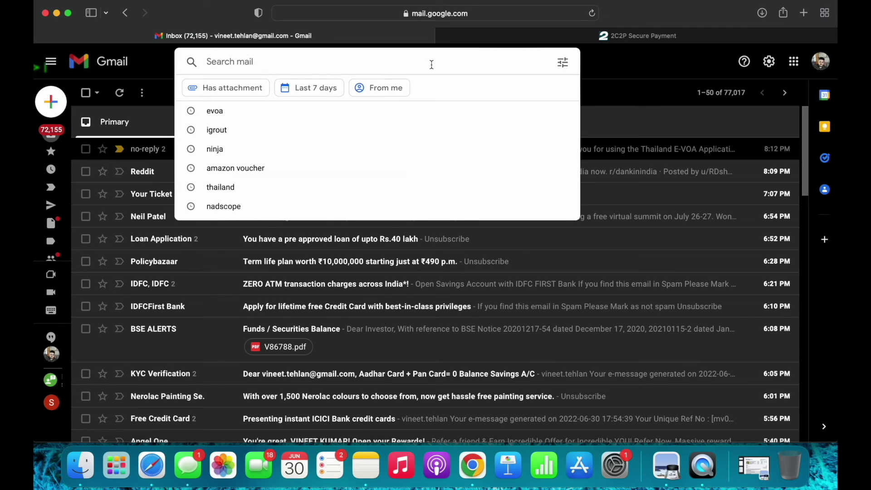
left_click(401, 112)
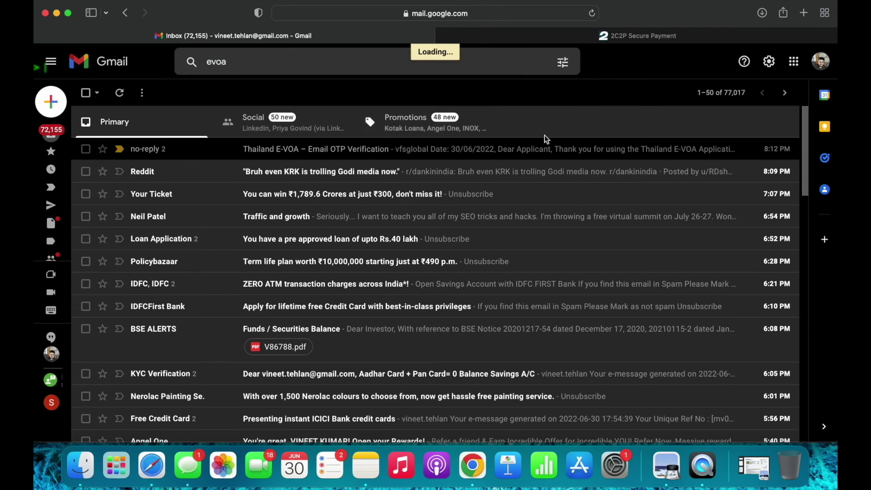
left_click(421, 220)
scroll(420, 220, "down", 3)
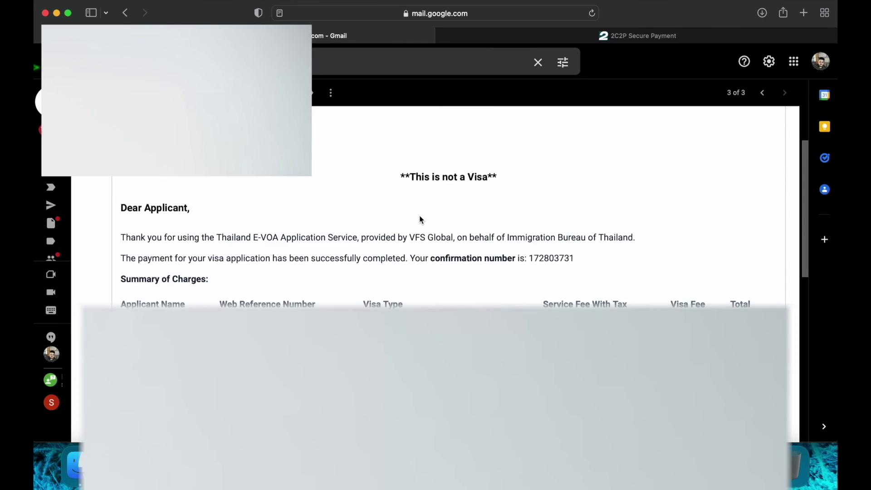
scroll(277, 293, "up", 3)
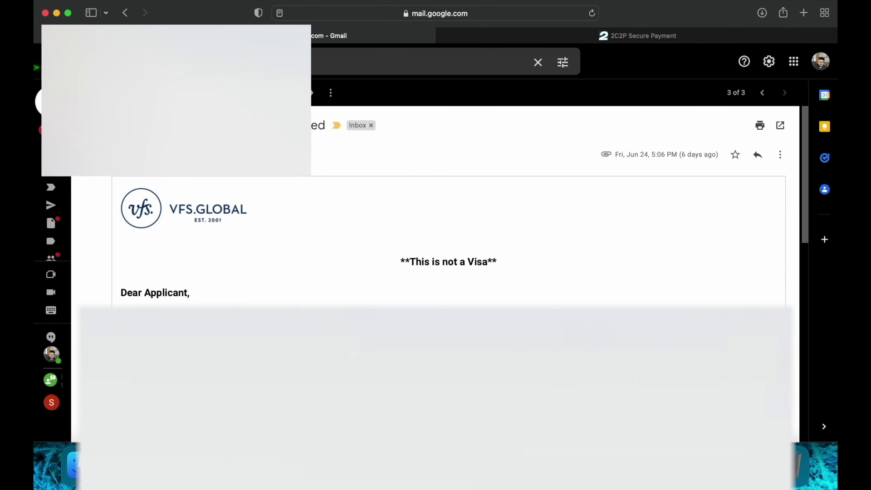
scroll(264, 403, "up", 3)
scroll(265, 398, "up", 4)
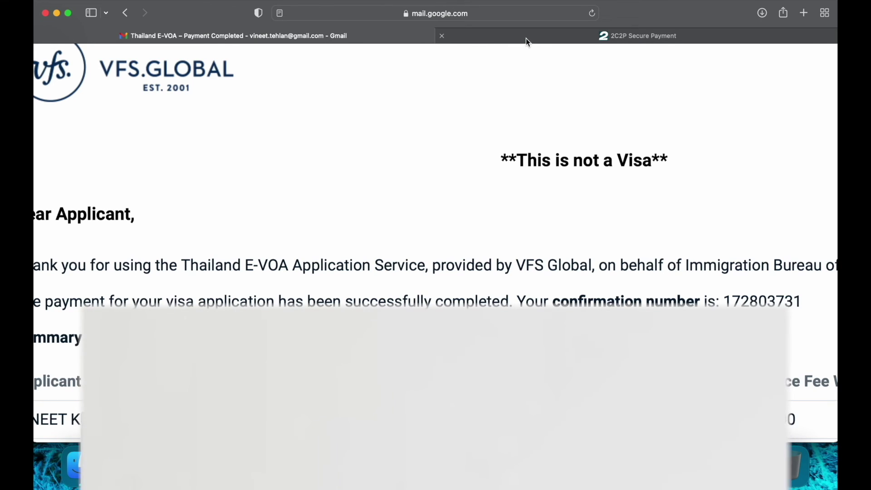
In a new tab, search 'thailand evoa' and open the official Thailand E-VOA website
left_click(804, 13)
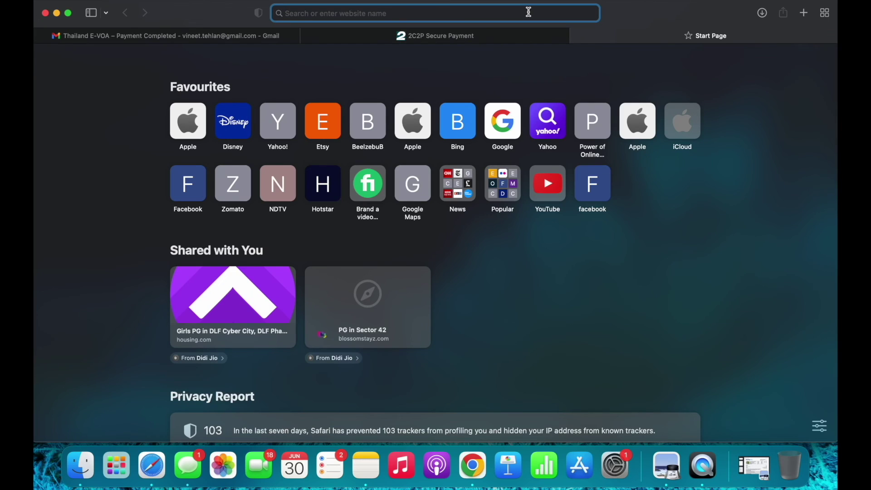
type("thailand ")
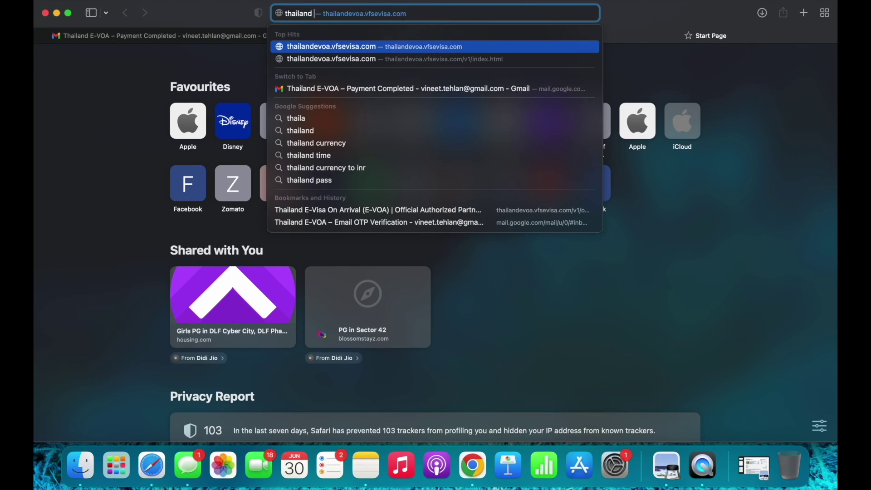
type("evoa")
key("Return")
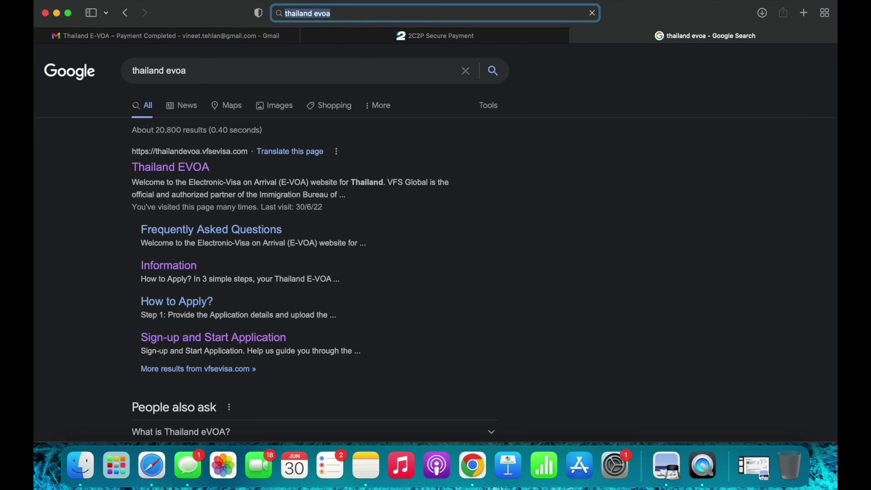
left_click(162, 167)
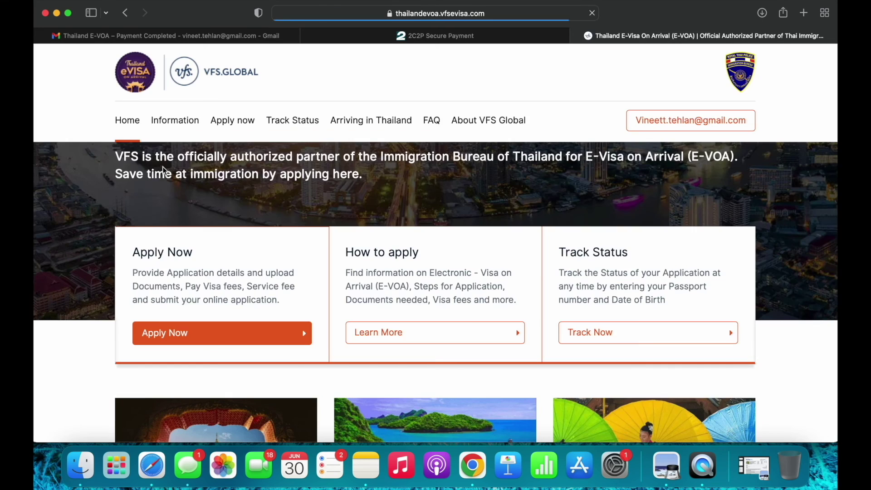
scroll(303, 232, "down", 1)
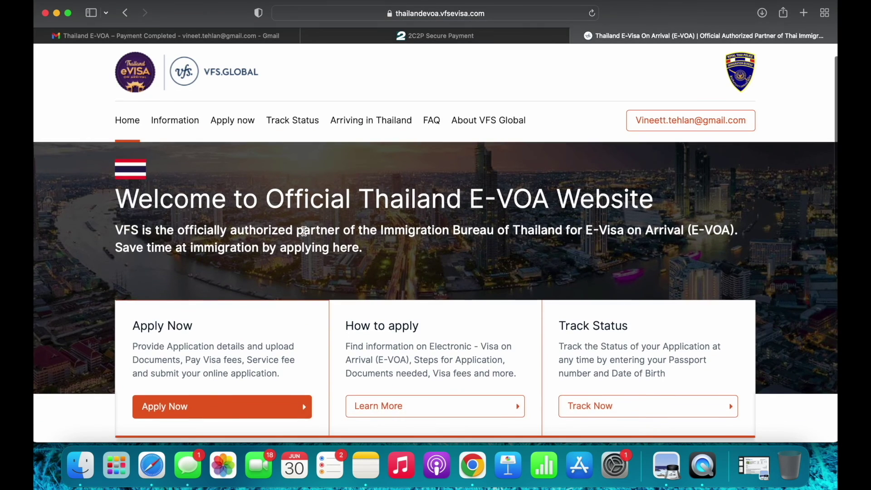
scroll(303, 231, "down", 3)
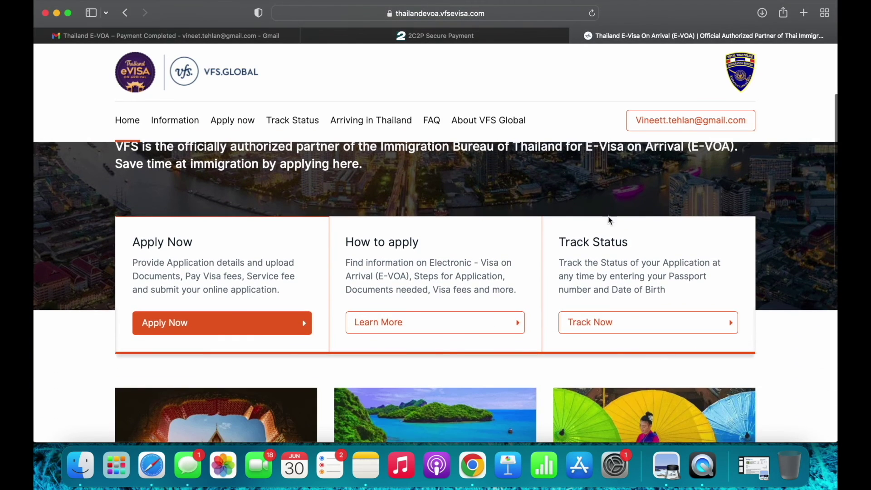
Open the Track Application form and select its Passport number and Order Reference fields, leaving them empty
left_click(616, 318)
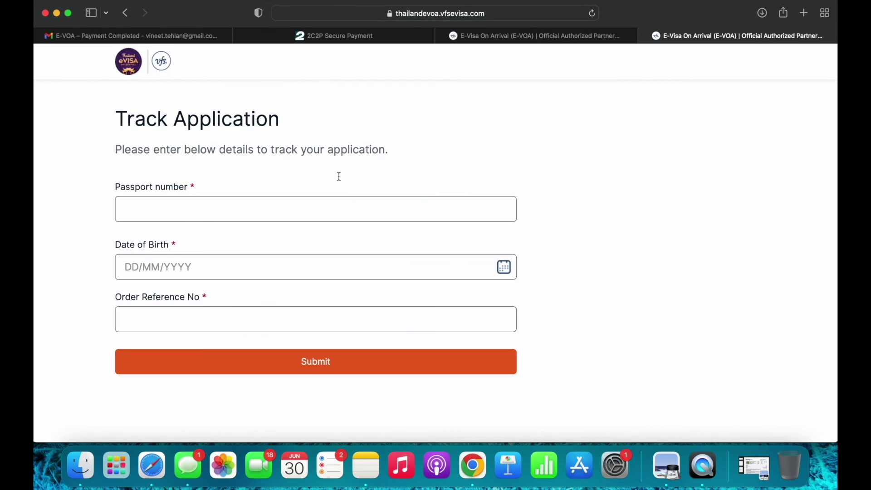
left_click(341, 211)
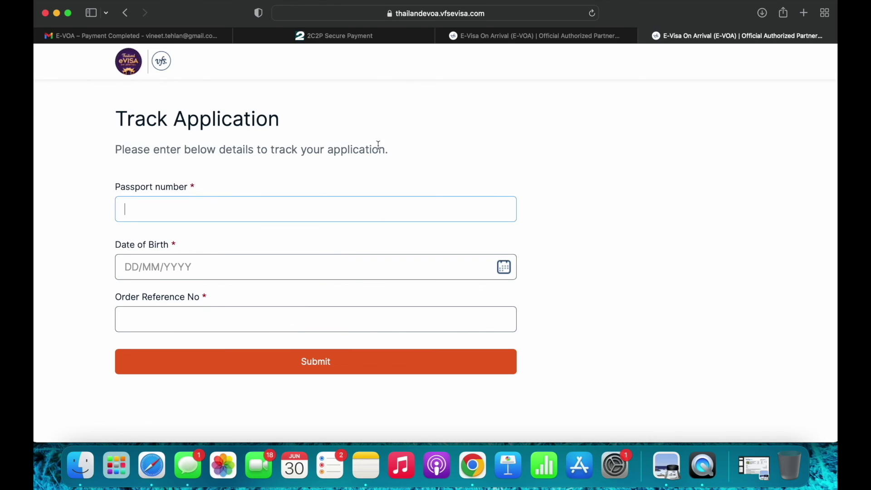
left_click(203, 36)
scroll(435, 159, "down", 3)
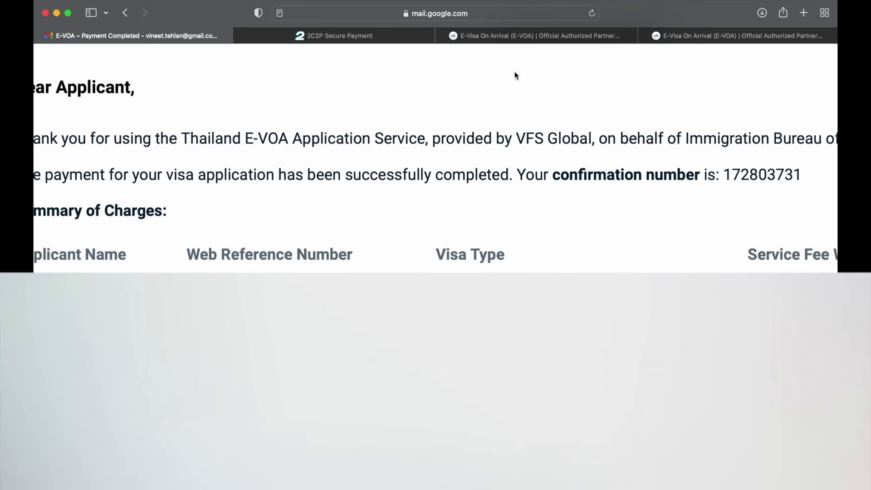
left_click(666, 40)
left_click(291, 334)
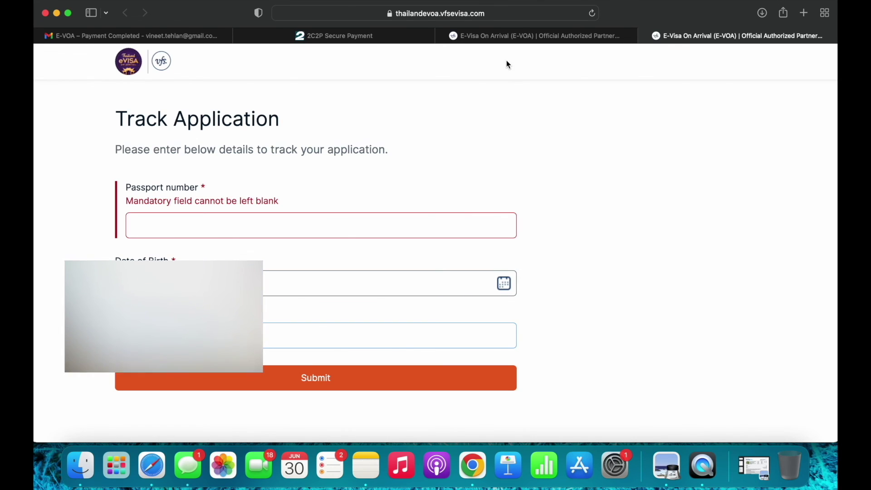
left_click(507, 38)
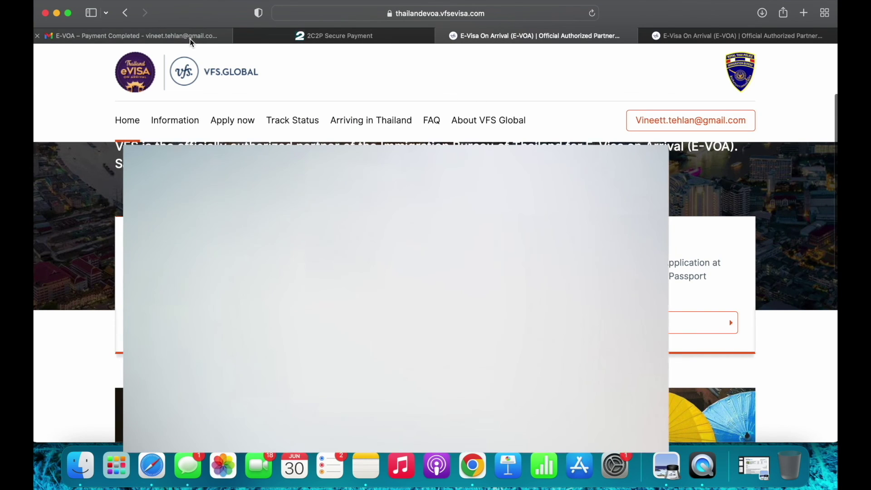
left_click(191, 40)
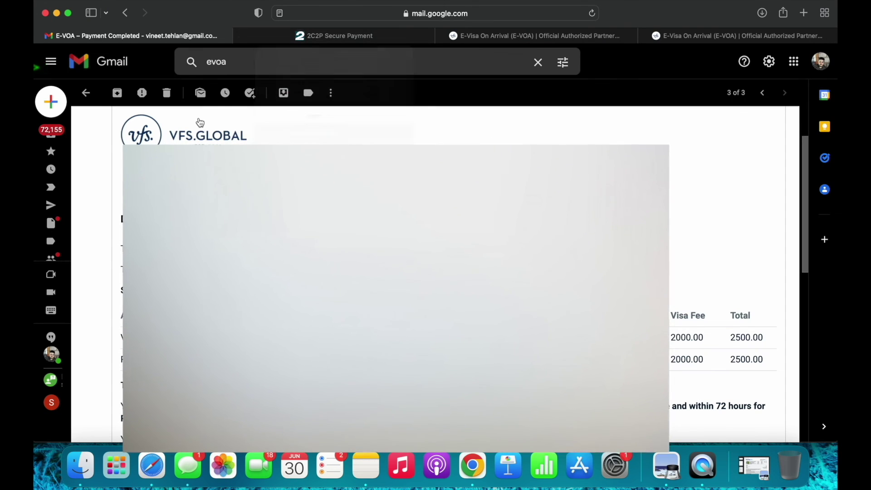
Return to the evoa search results and open the Thailand E-VOA Copy Email
left_click(86, 93)
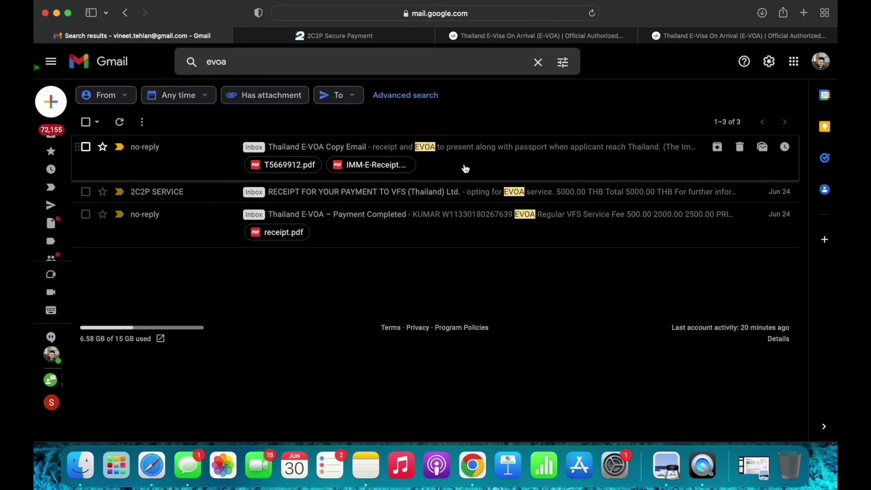
left_click(473, 165)
scroll(434, 210, "down", 10)
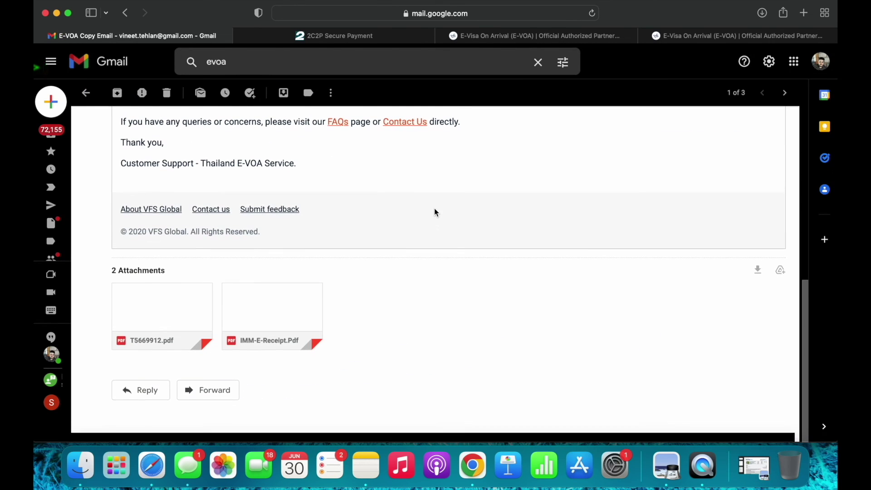
left_click(187, 312)
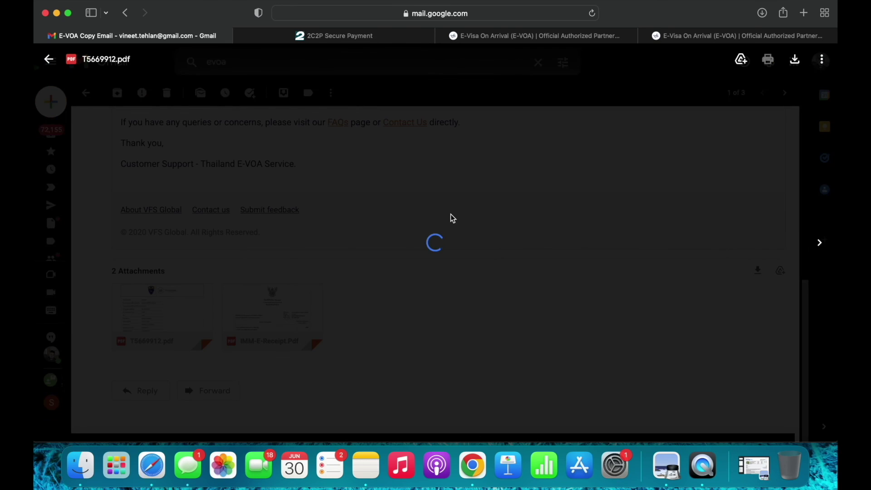
scroll(454, 237, "down", 5)
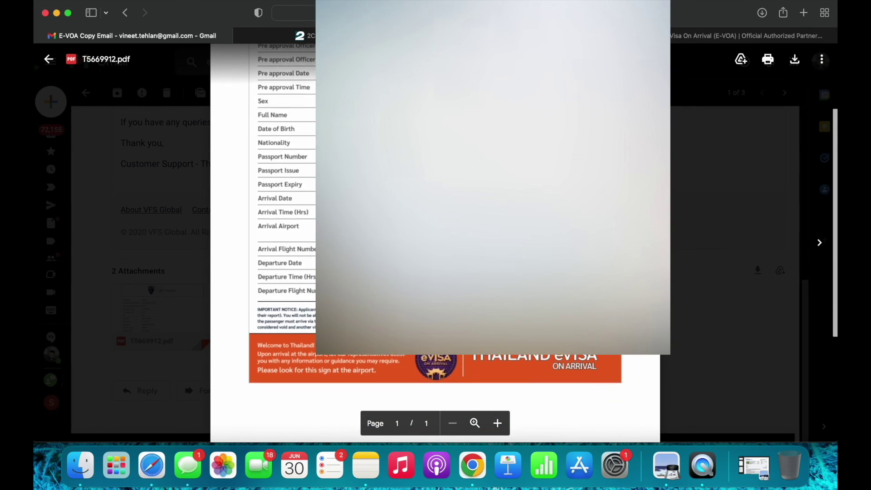
scroll(455, 237, "up", 2)
scroll(454, 237, "down", 1)
scroll(454, 237, "up", 2)
scroll(435, 243, "down", 2)
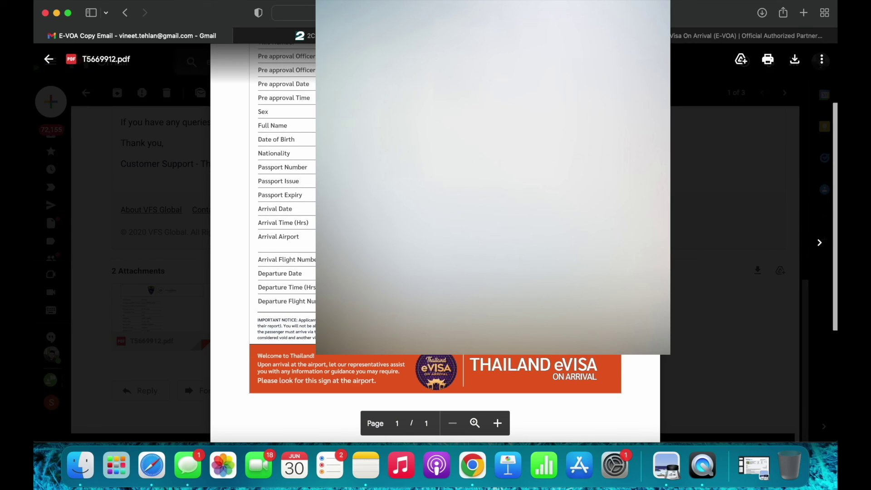